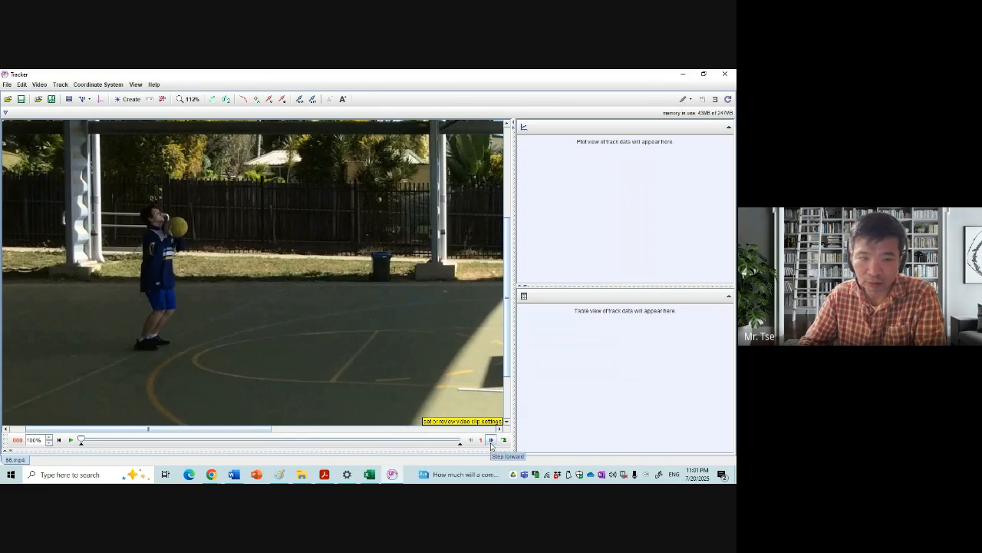
Advance the video frame by frame to frame 004, where the basketball leaves the player's hands
click(491, 440)
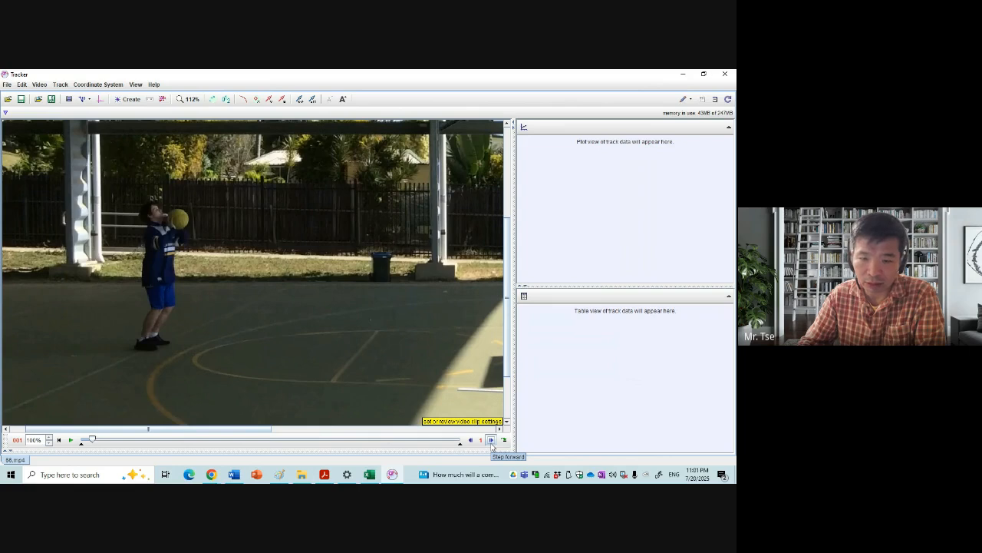
click(492, 440)
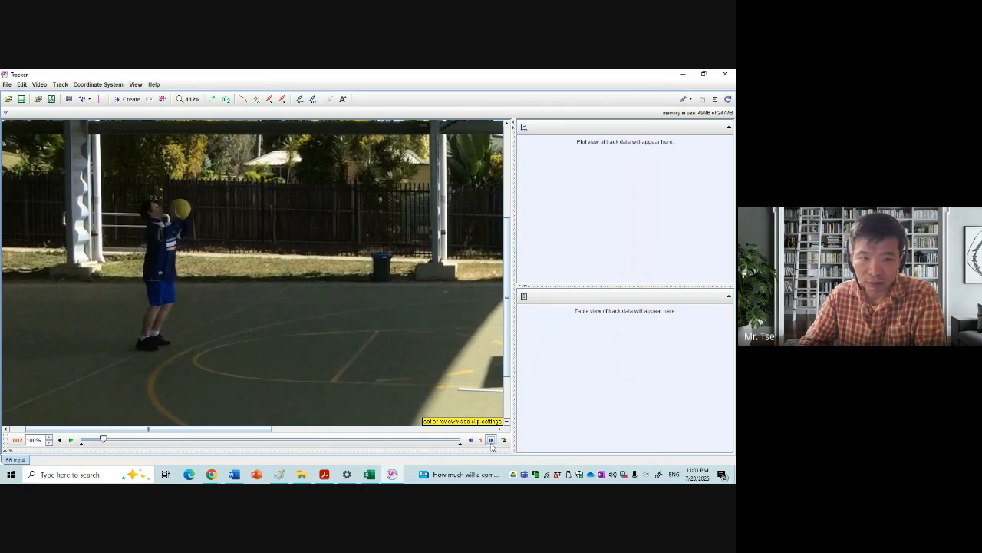
click(492, 440)
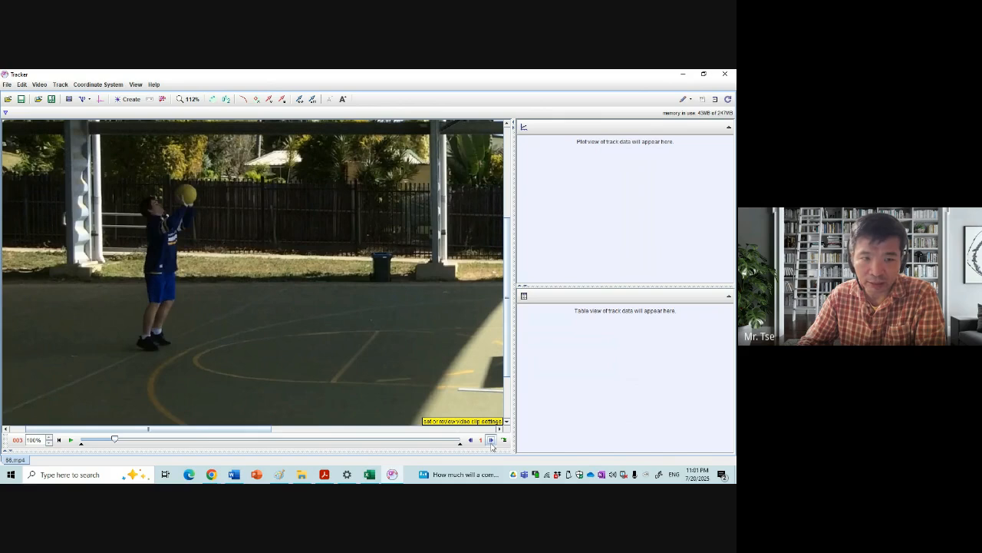
click(492, 444)
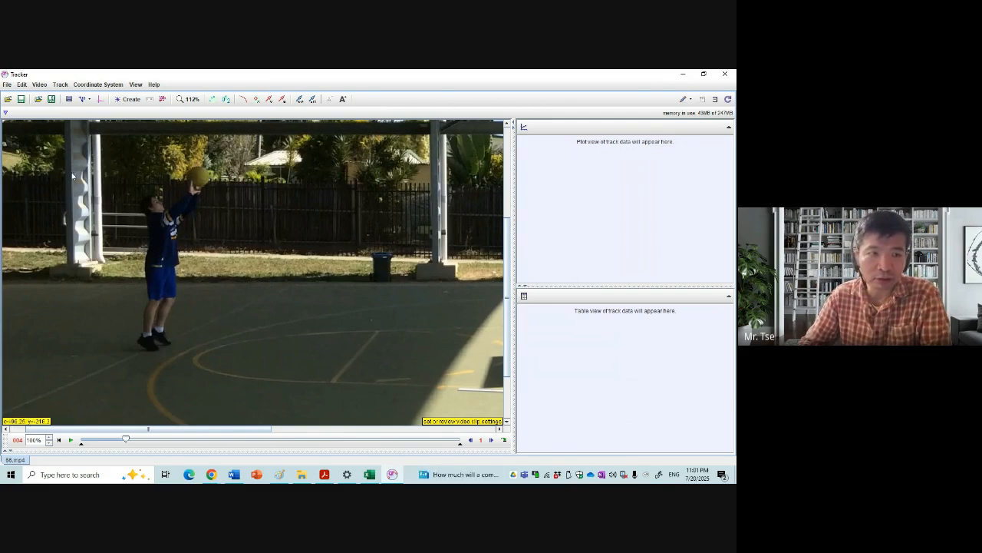
Show the coordinate axes and place the origin at the player's feet level directly below the basketball, at about pixel position 442.4, 773.5
click(98, 102)
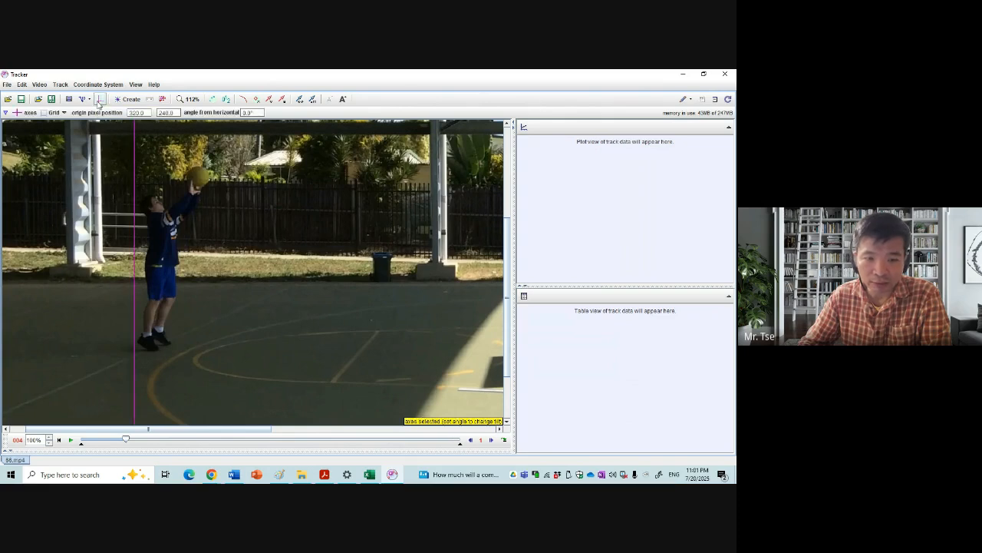
drag(506, 302, 518, 254)
scroll(231, 342, down, 1)
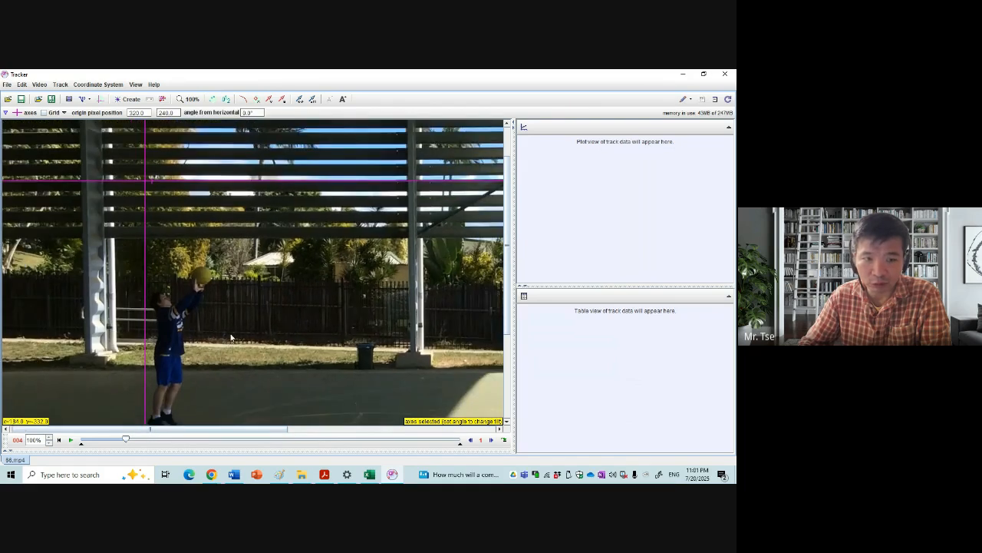
scroll(231, 338, down, 1)
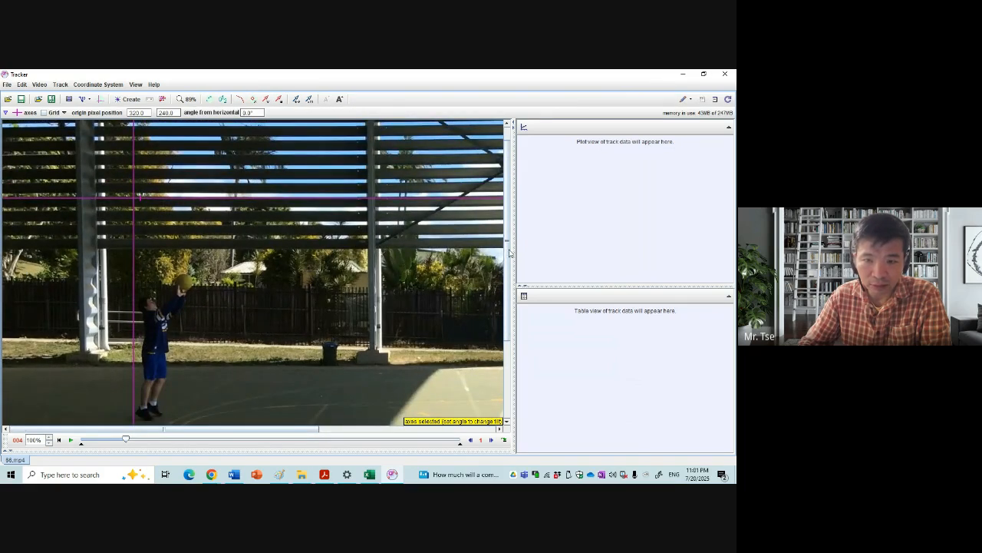
drag(509, 251, 511, 264)
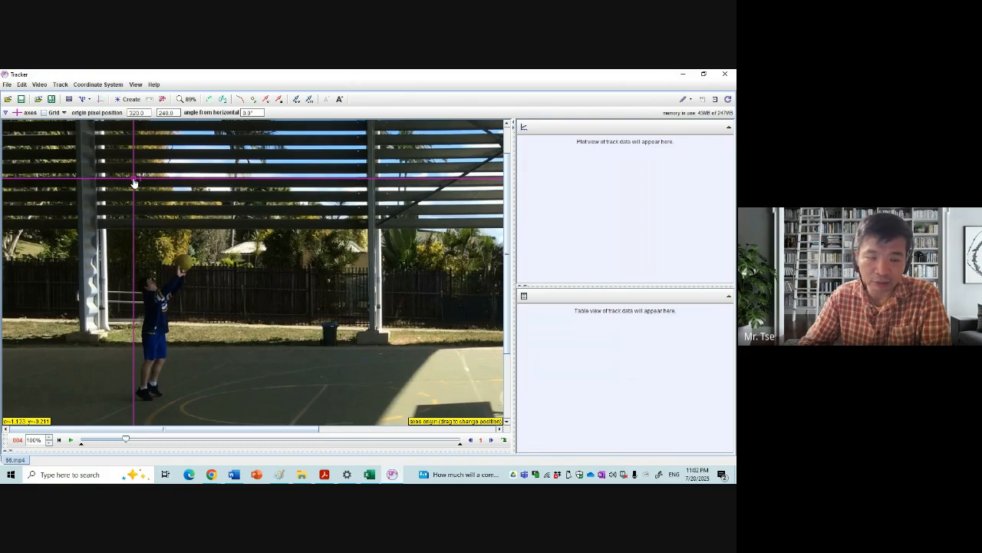
drag(134, 182, 184, 402)
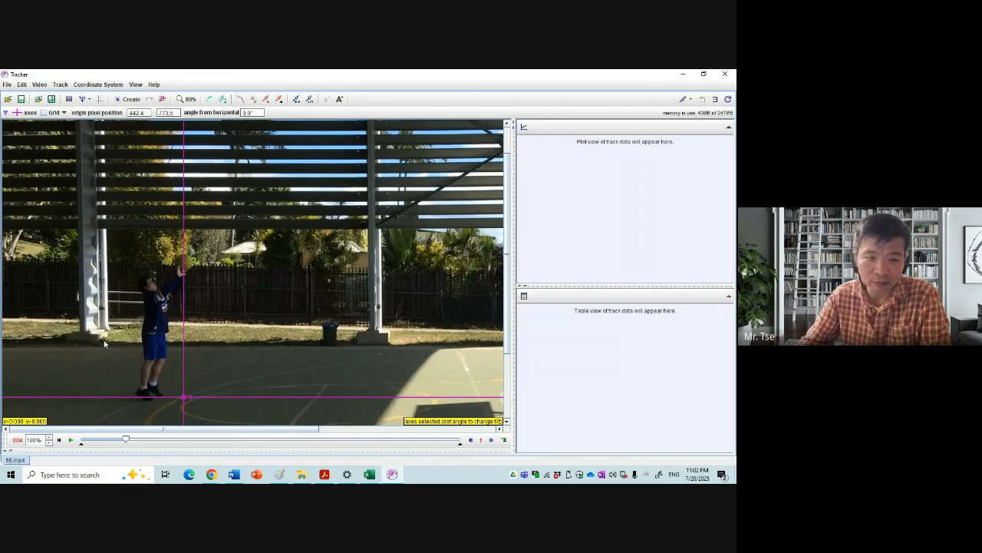
Lock the coordinate axes in place
click(31, 120)
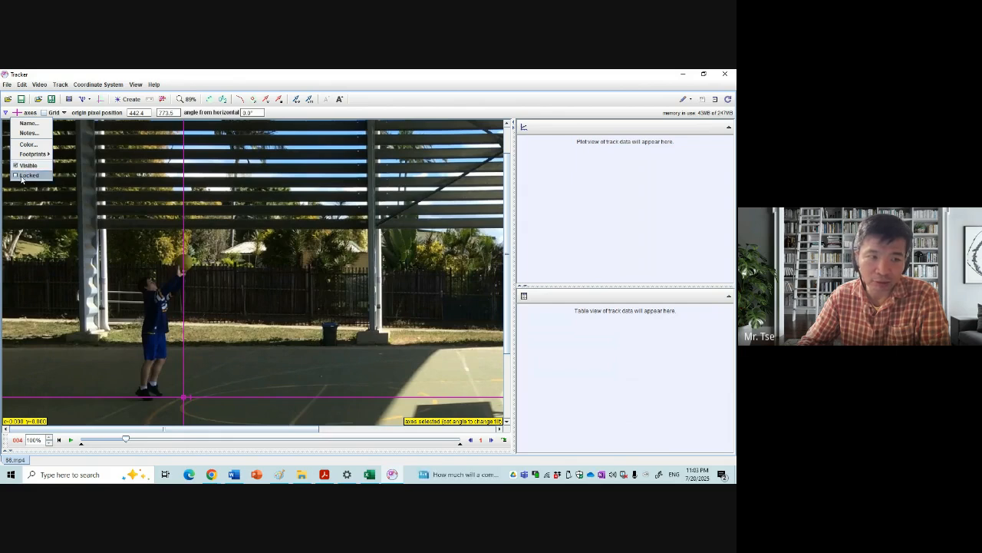
click(16, 176)
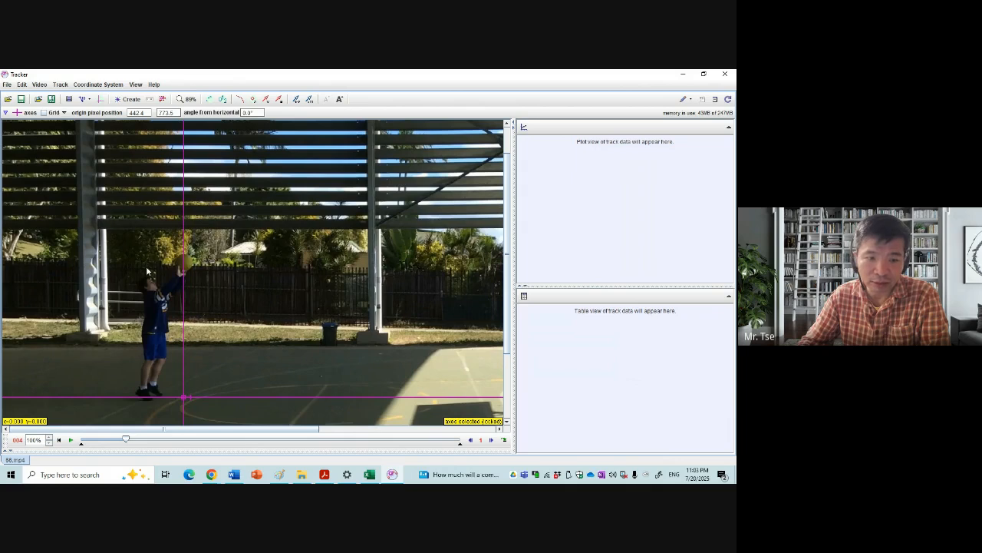
click(234, 405)
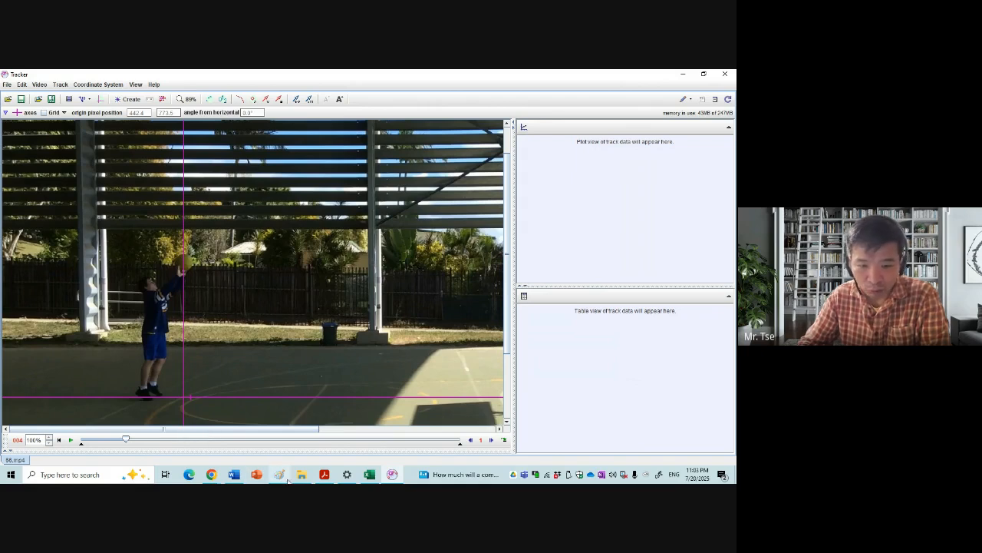
Switch to the Word guidelines document and read the "Calibrate the Scale" section on using the Calibration Stick
click(235, 475)
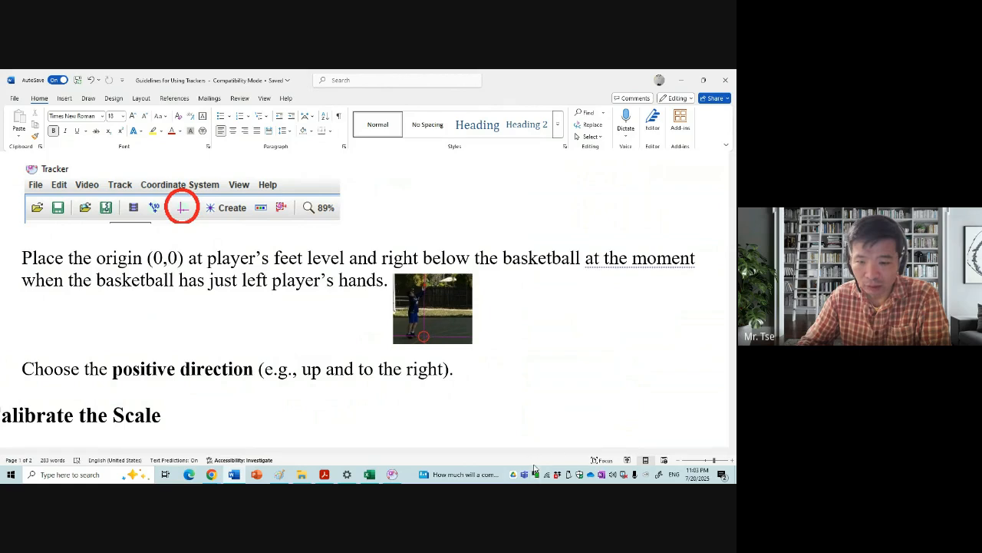
click(683, 459)
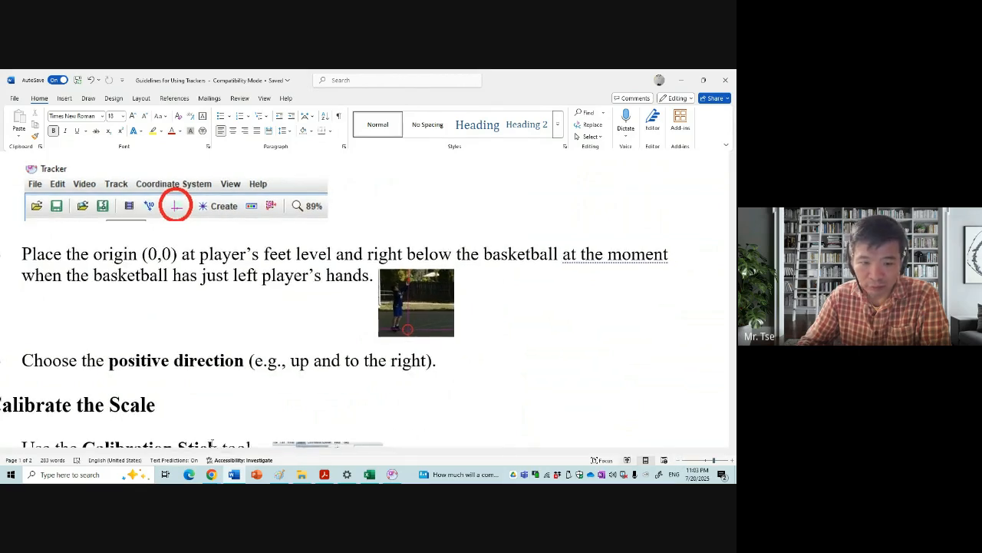
drag(200, 451, 127, 448)
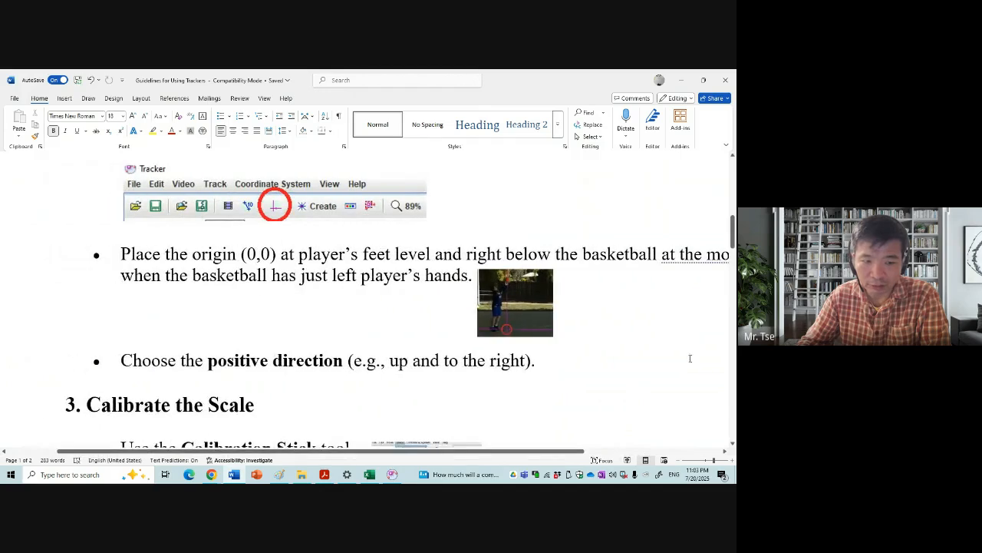
drag(734, 232, 733, 254)
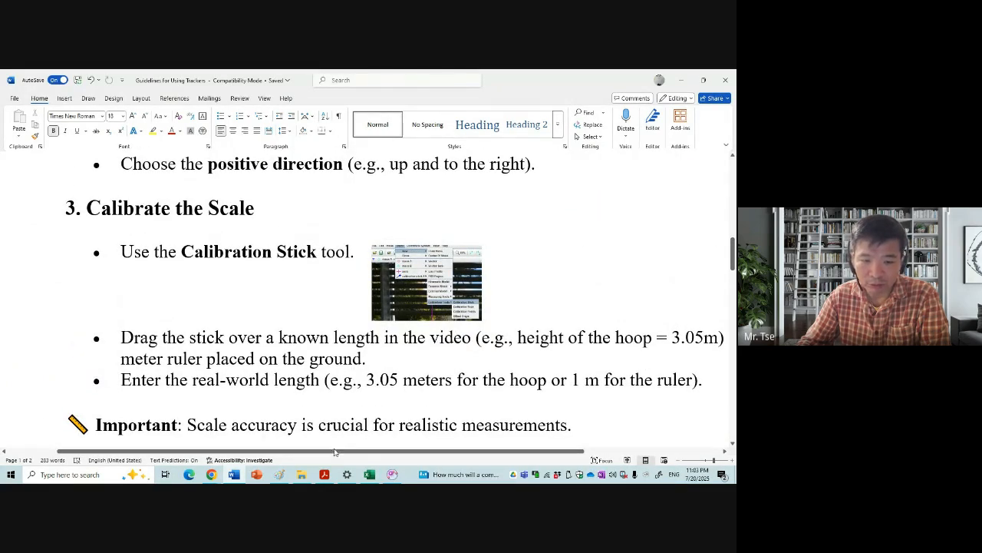
drag(331, 456, 355, 459)
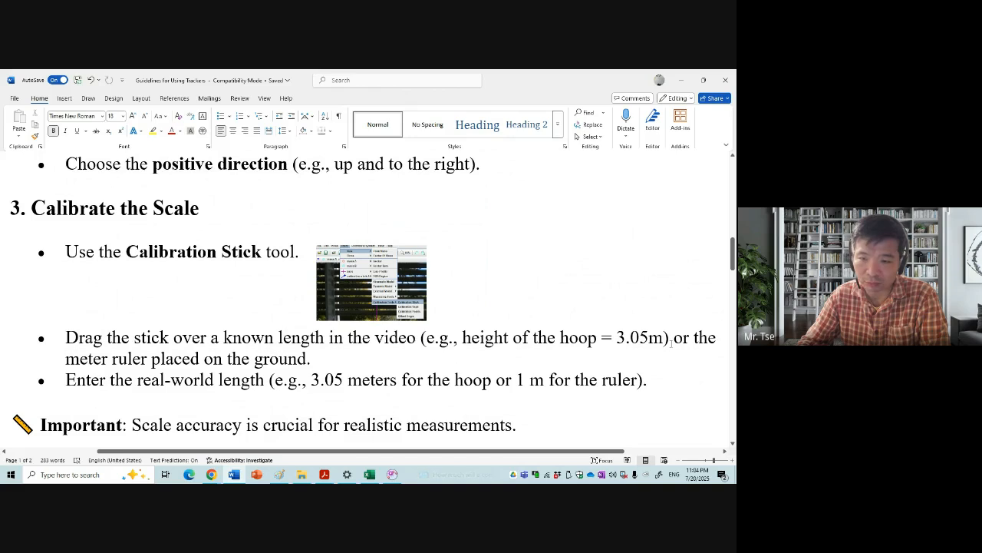
scroll(697, 287, down, 2)
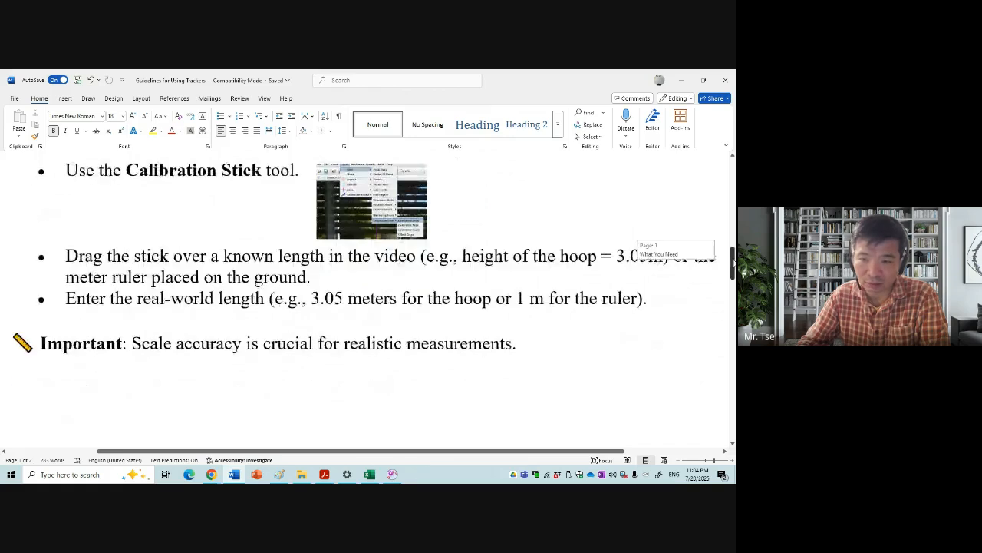
scroll(697, 288, up, 1)
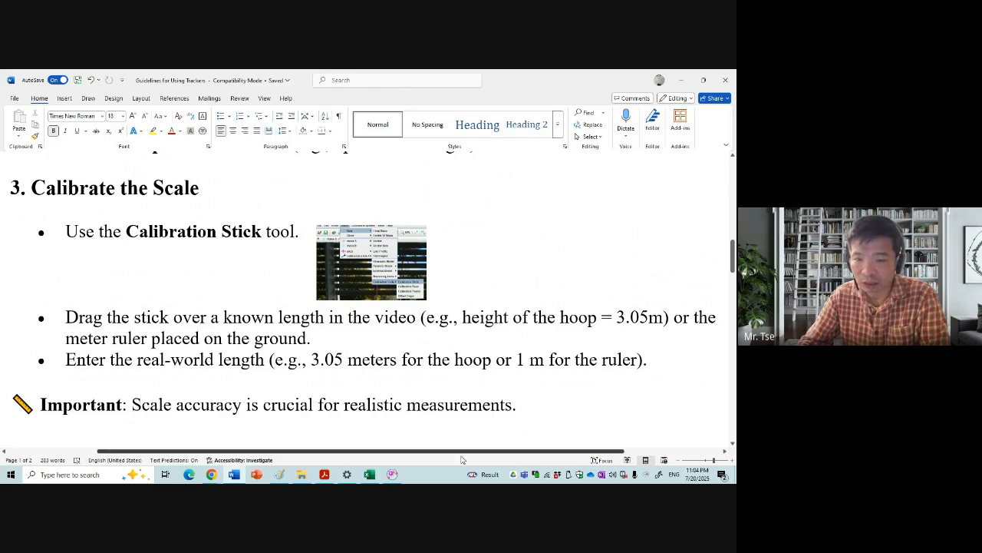
Switch back to Tracker and examine the metre ruler on the ground and the basketball hoop as known calibration lengths
click(393, 475)
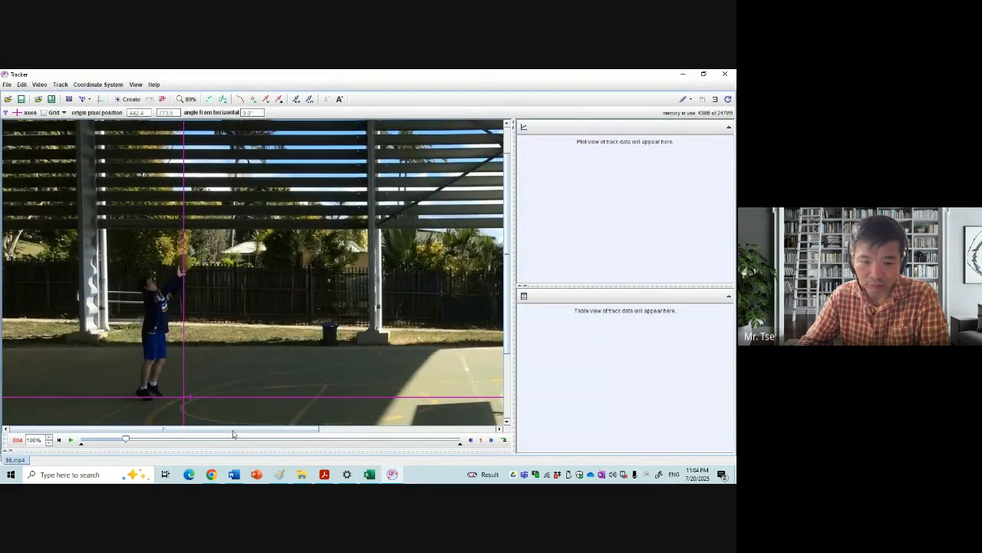
drag(233, 432, 237, 431)
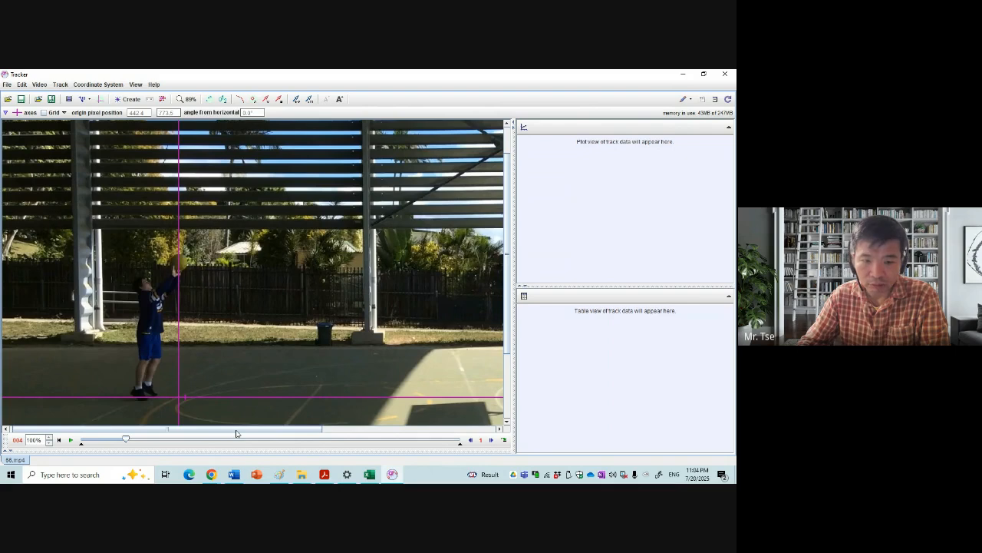
scroll(240, 427, down, 3)
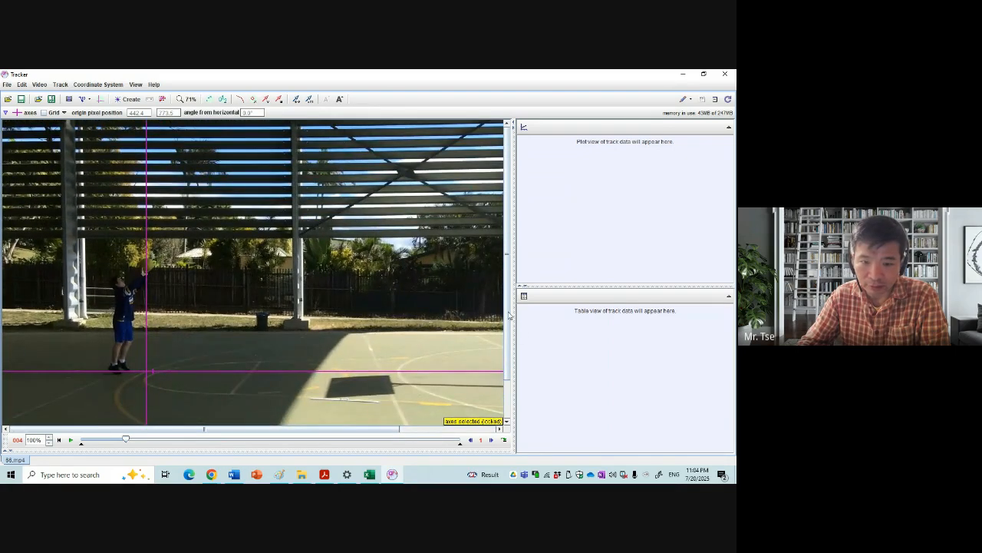
drag(509, 310, 511, 349)
scroll(383, 359, up, 2)
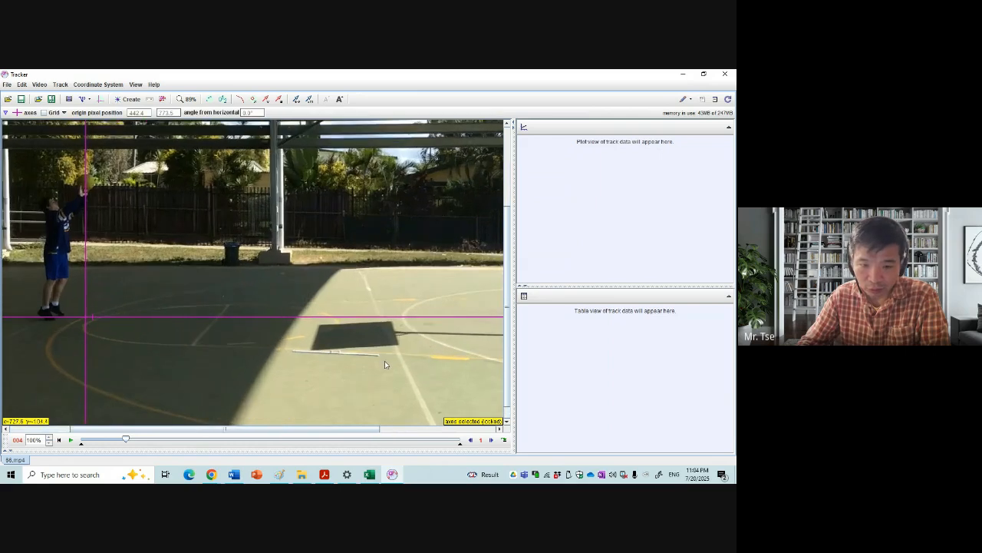
scroll(384, 361, up, 5)
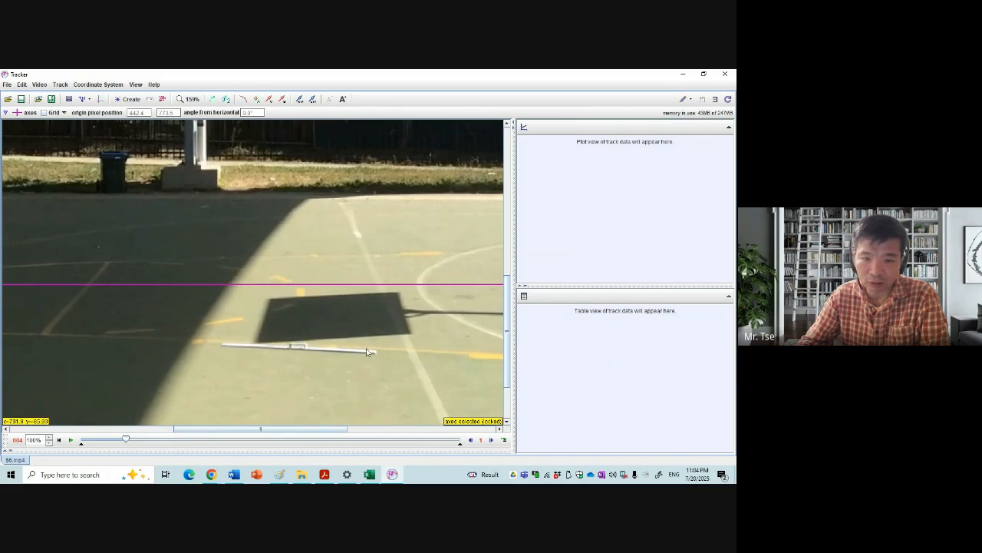
click(367, 287)
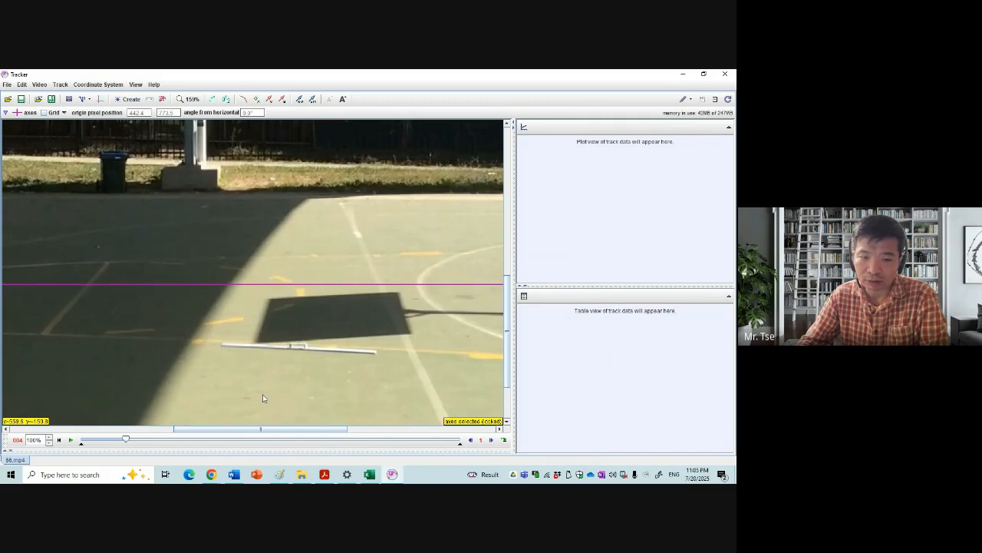
scroll(264, 397, down, 2)
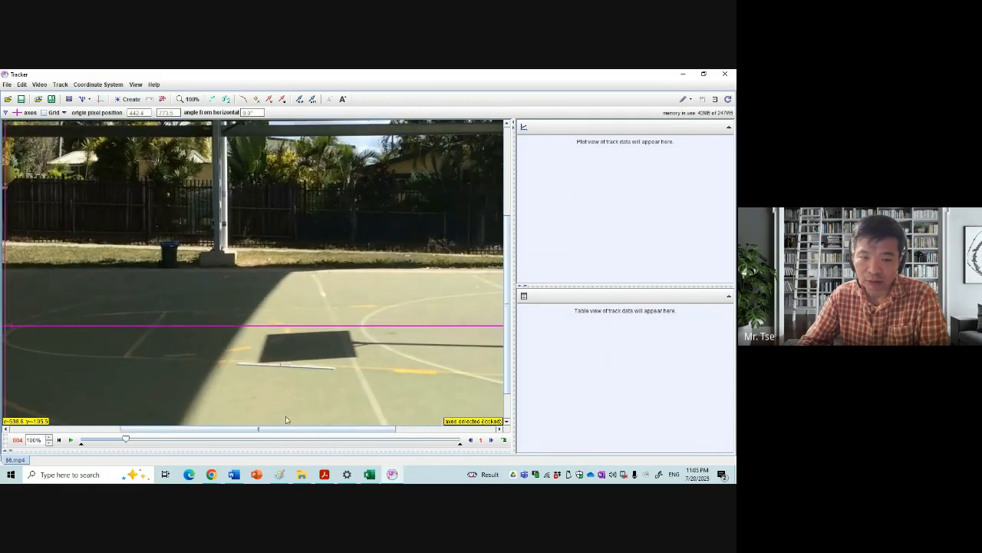
drag(273, 430, 392, 440)
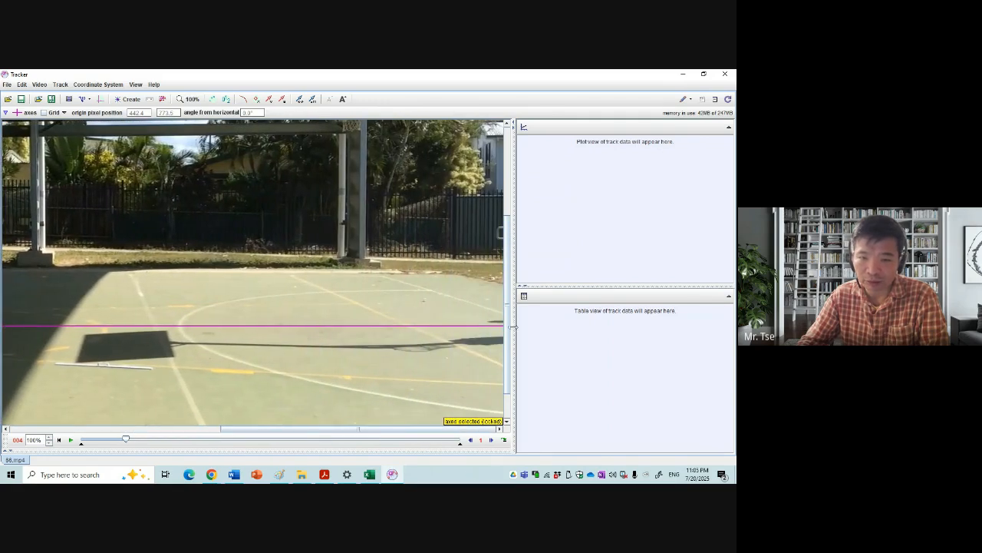
drag(508, 330, 514, 302)
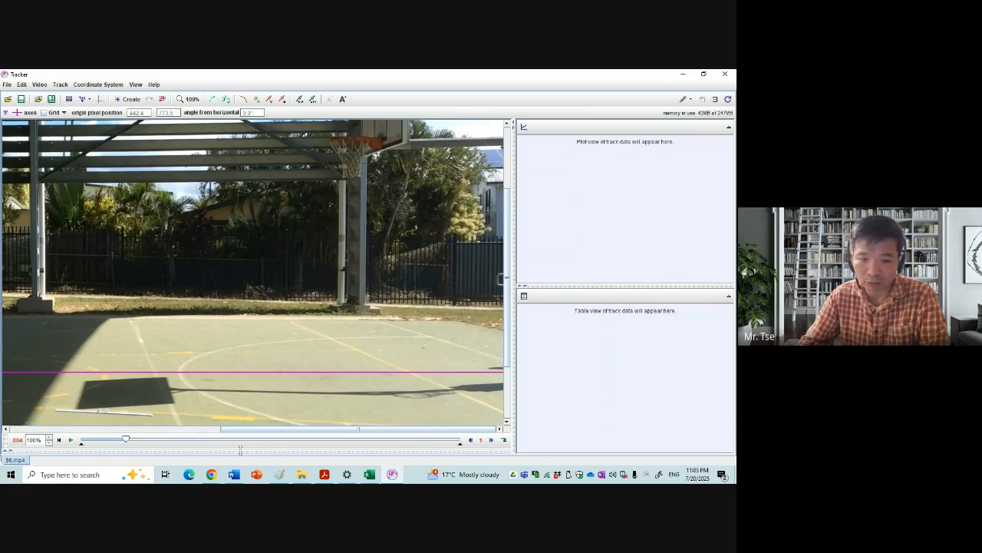
Switch to the Google Meet window, choose to stay in the call, and return to Tracker
mouse_move(215, 478)
click(161, 434)
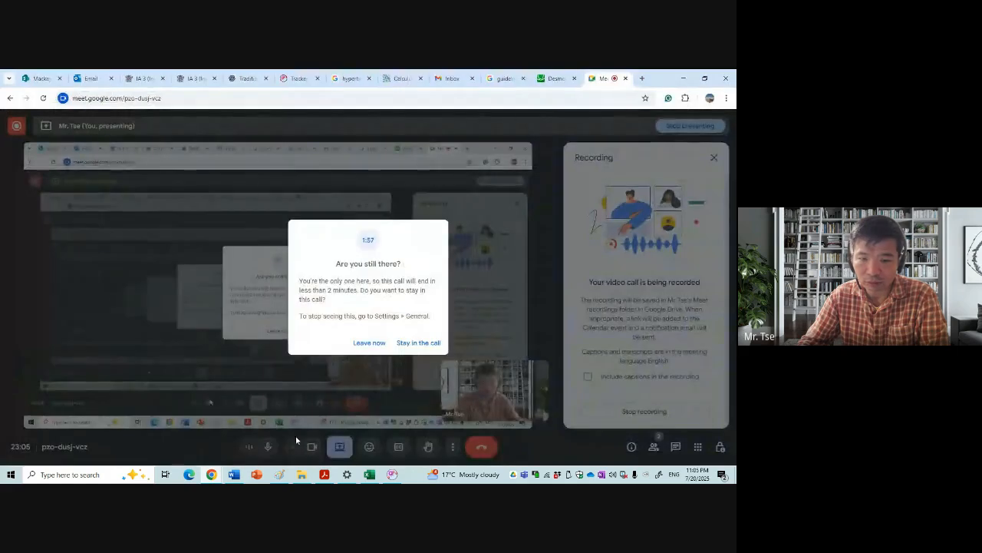
click(405, 343)
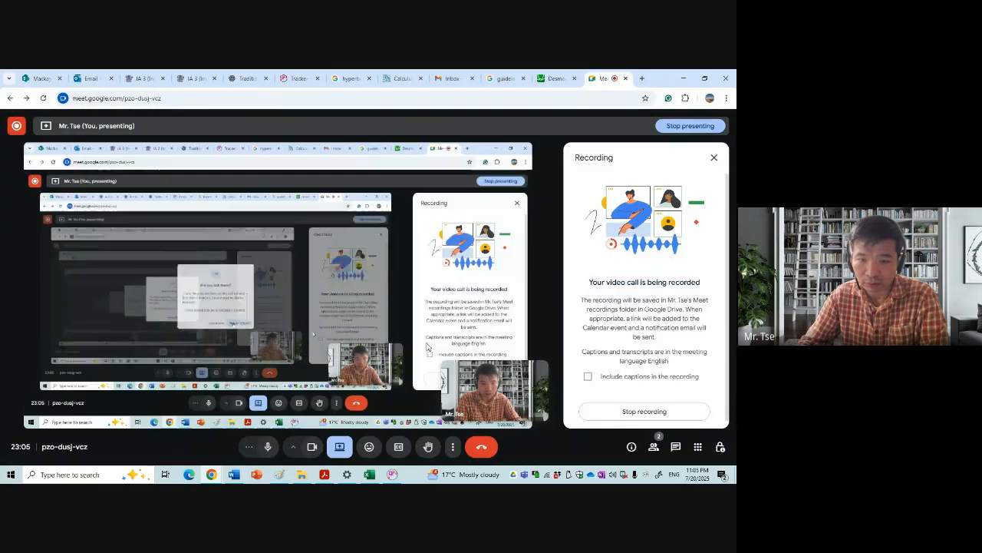
click(681, 80)
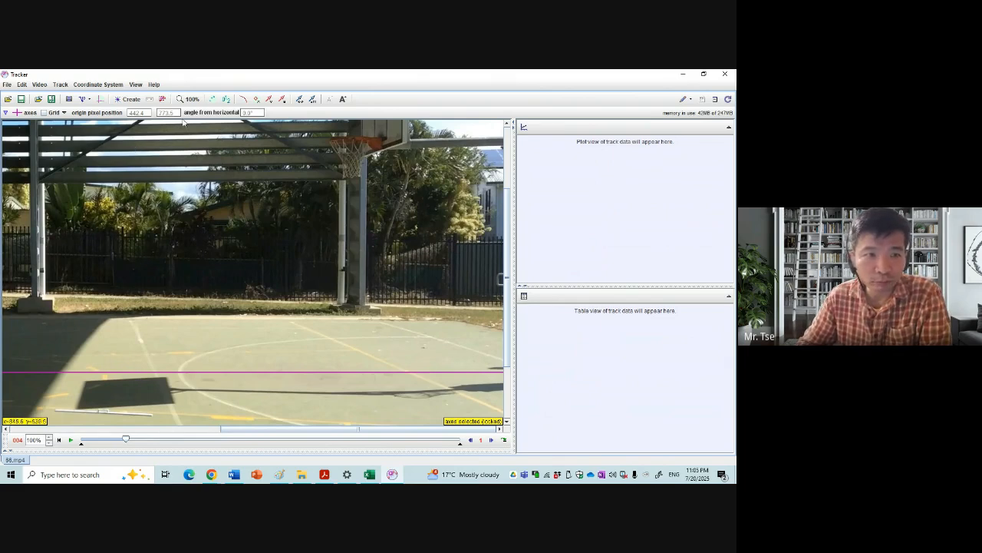
Create a new Calibration Stick track for scaling the video
click(60, 85)
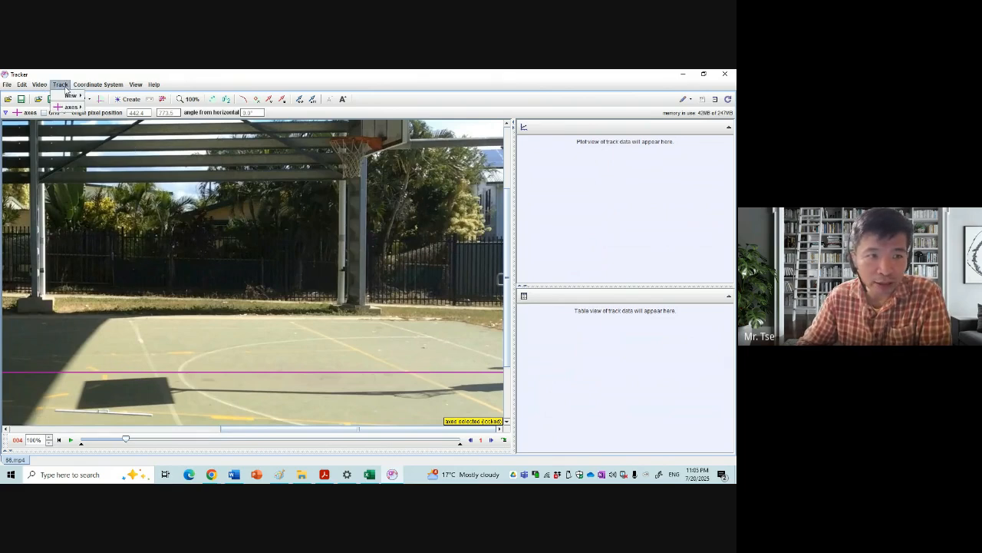
mouse_move(67, 96)
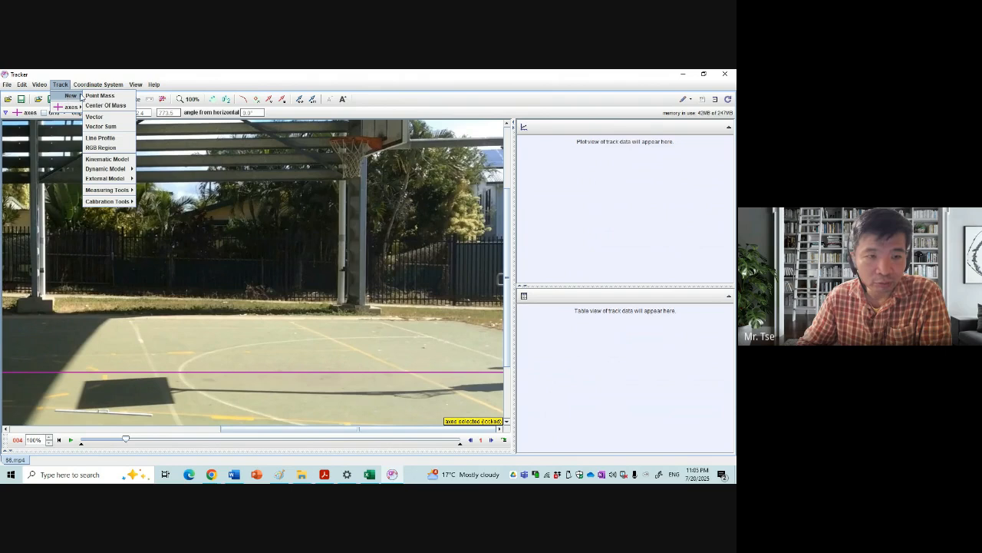
mouse_move(115, 203)
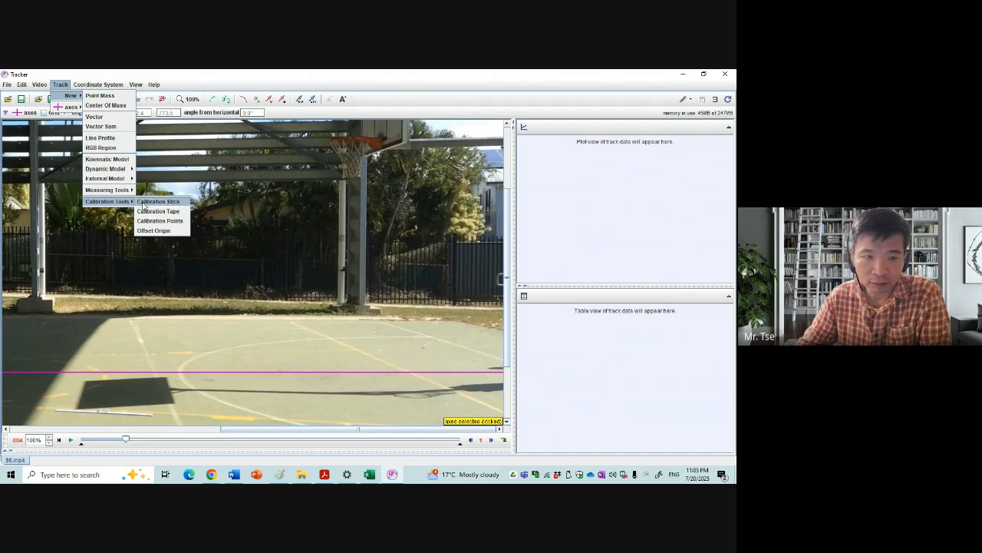
click(145, 202)
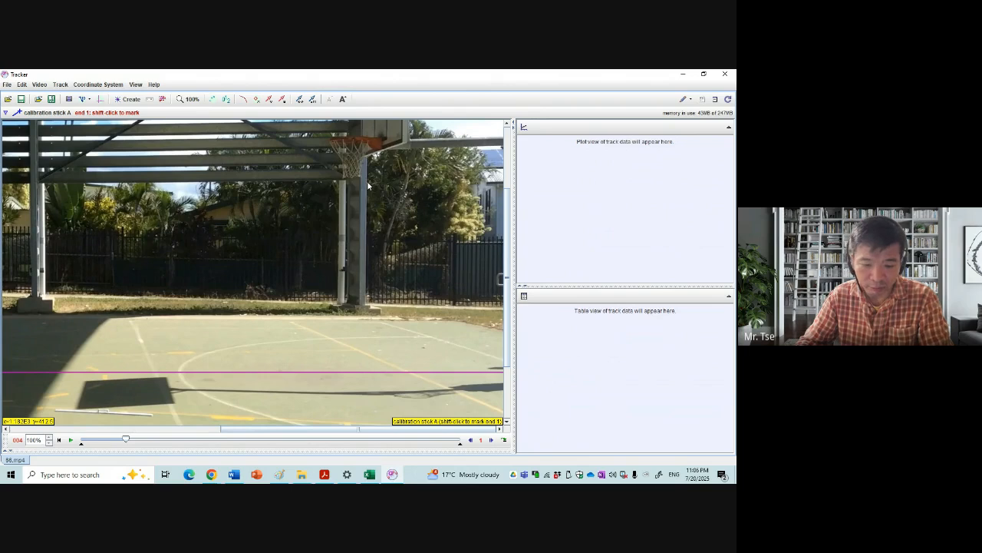
Place the calibration stick from the basketball hoop's rim straight down to the horizontal axis and set its length to 3.05 m
shift+click(353, 139)
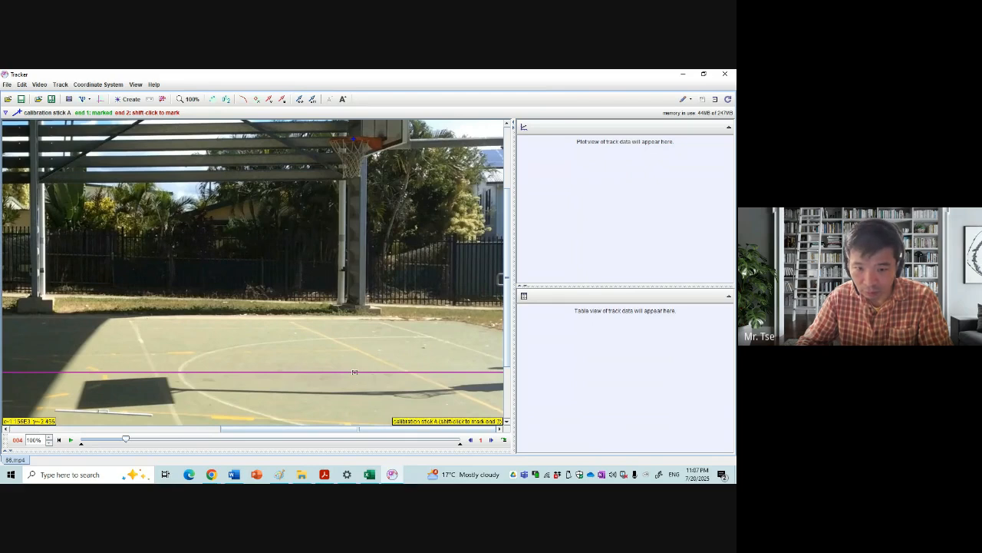
shift+click(353, 373)
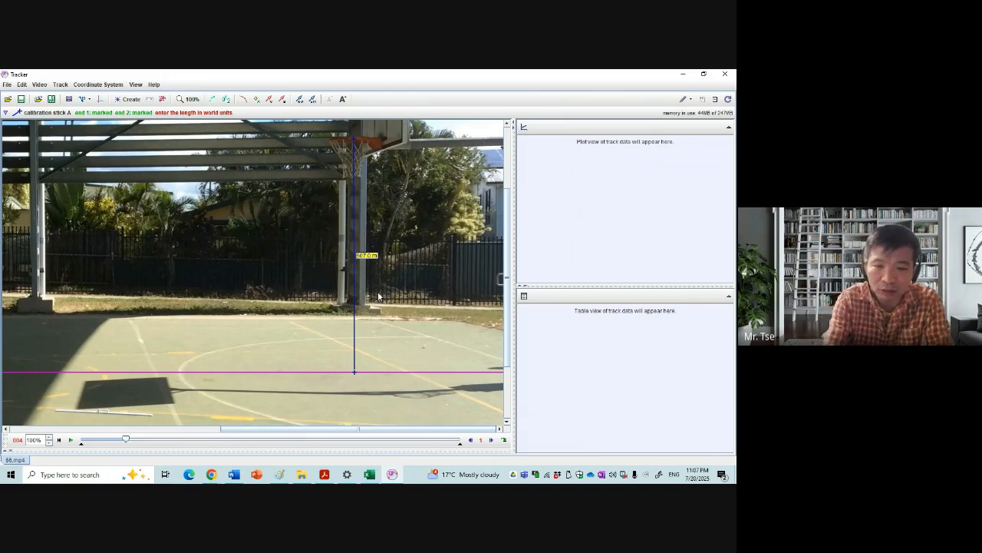
key(BackSpace)
key(BackSpace)
key(BackSpace)
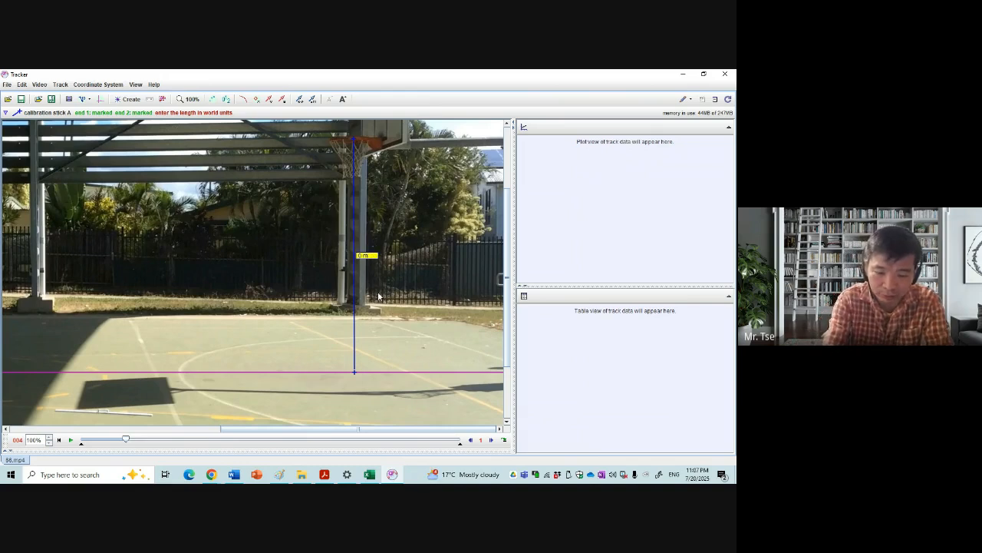
text(3.)
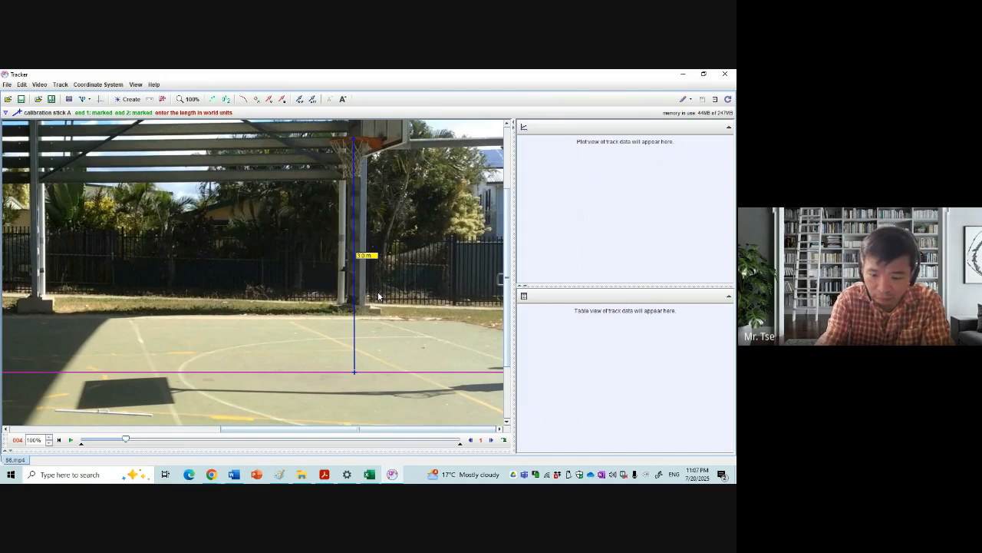
key(BackSpace)
text(3.0)
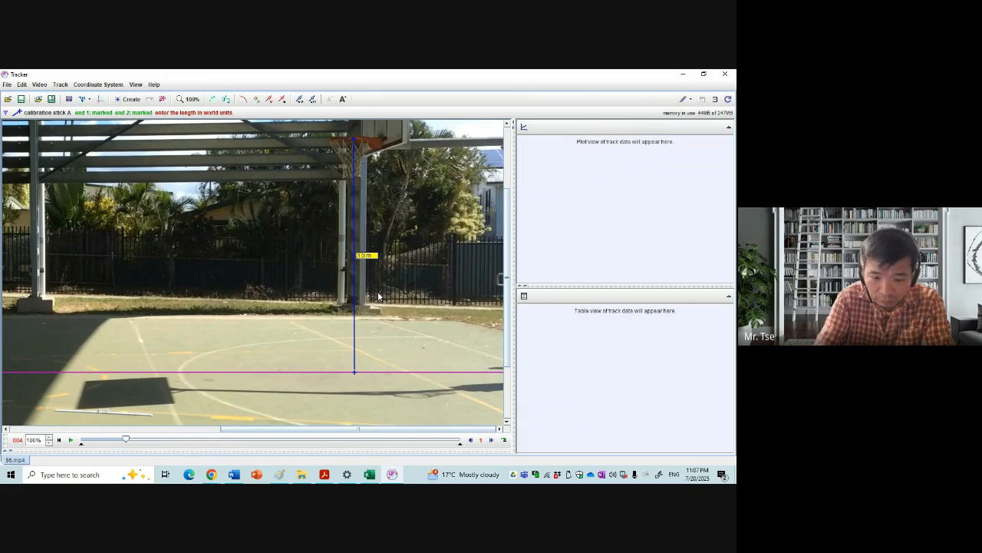
text(5)
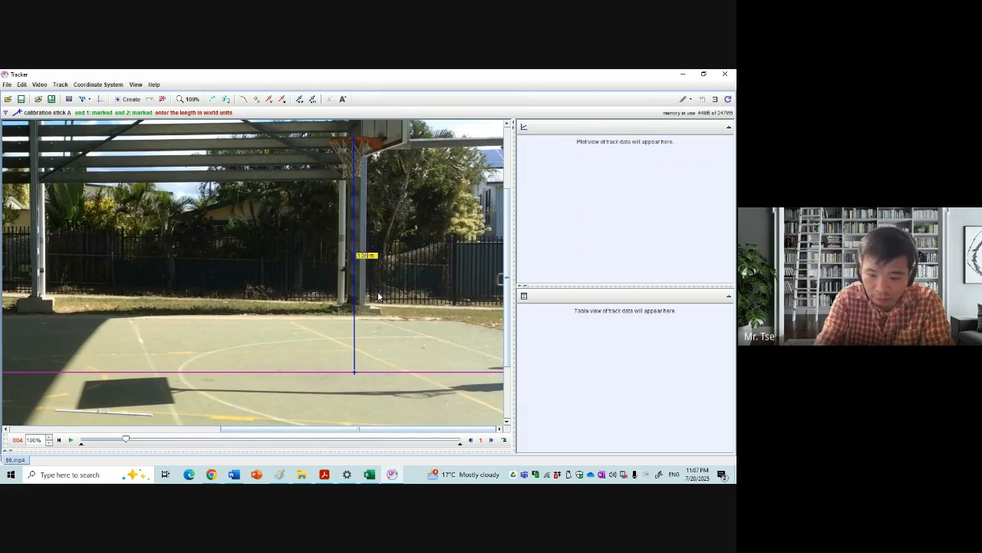
key(Return)
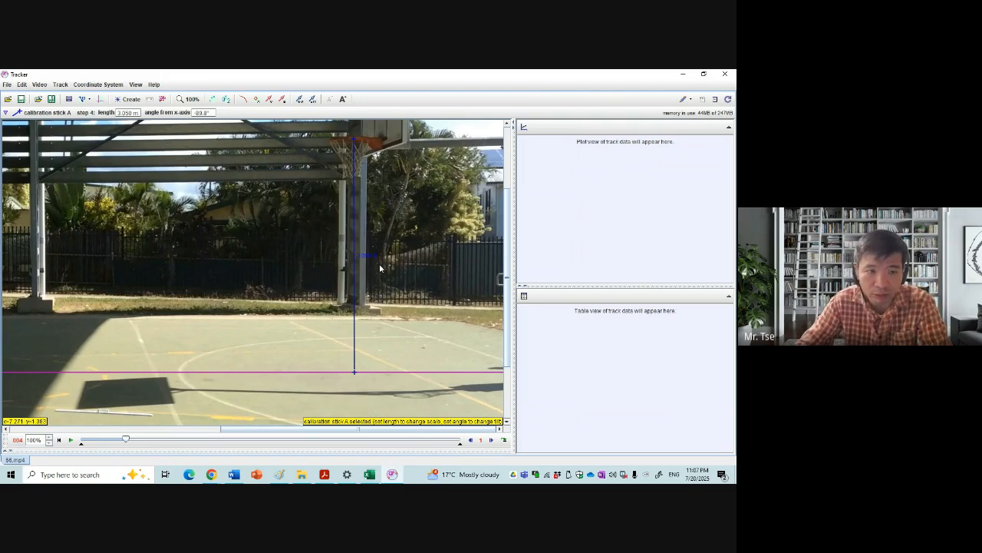
drag(213, 113, 186, 111)
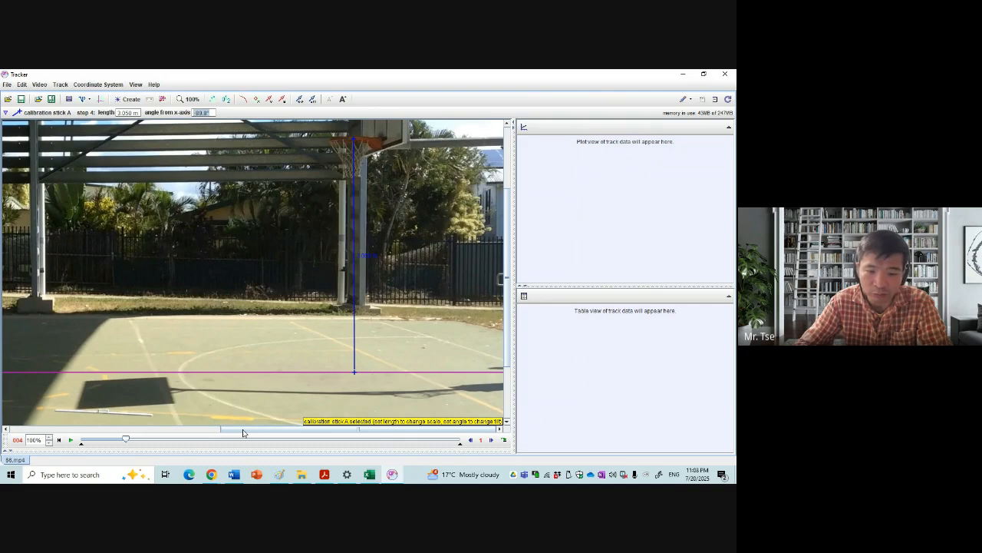
Switch to the Word guidelines document and read section 4, "Track the Basketball's Motion", on marking the ball frame by frame
drag(241, 433, 199, 440)
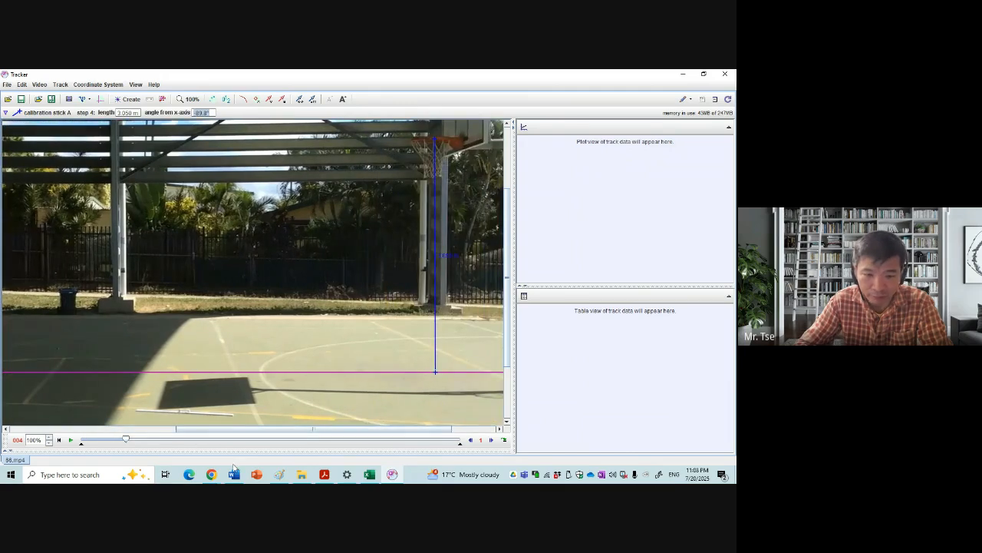
mouse_move(209, 481)
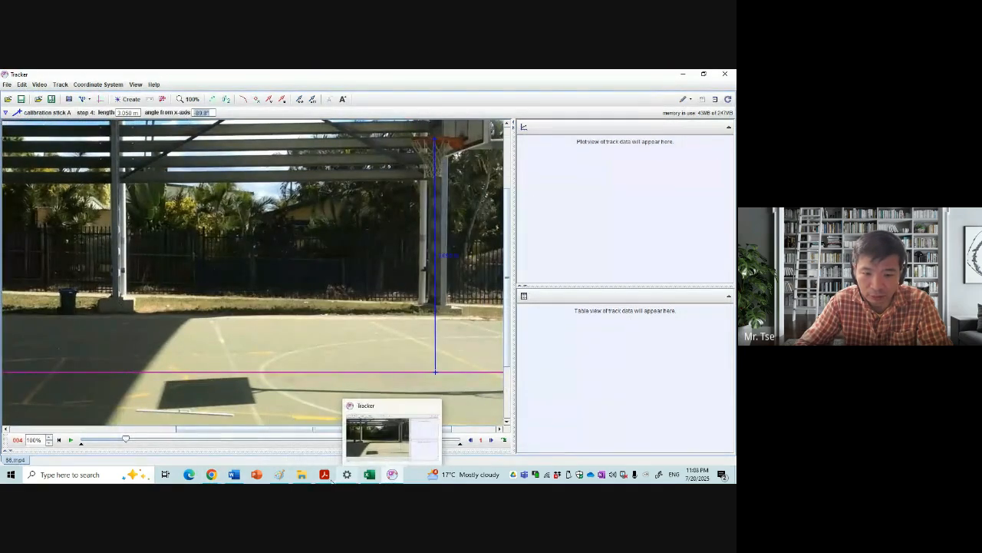
click(234, 474)
drag(733, 256, 733, 334)
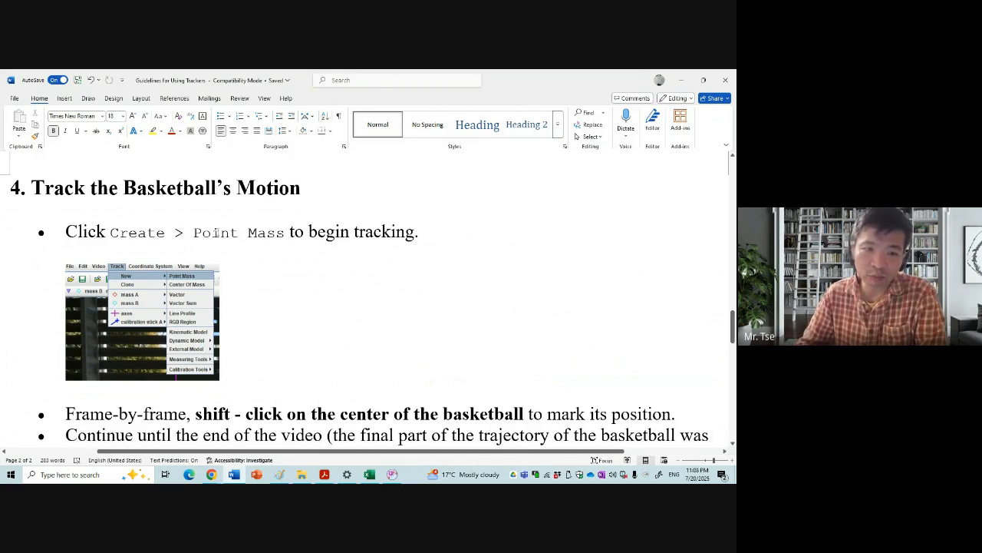
drag(733, 327, 732, 333)
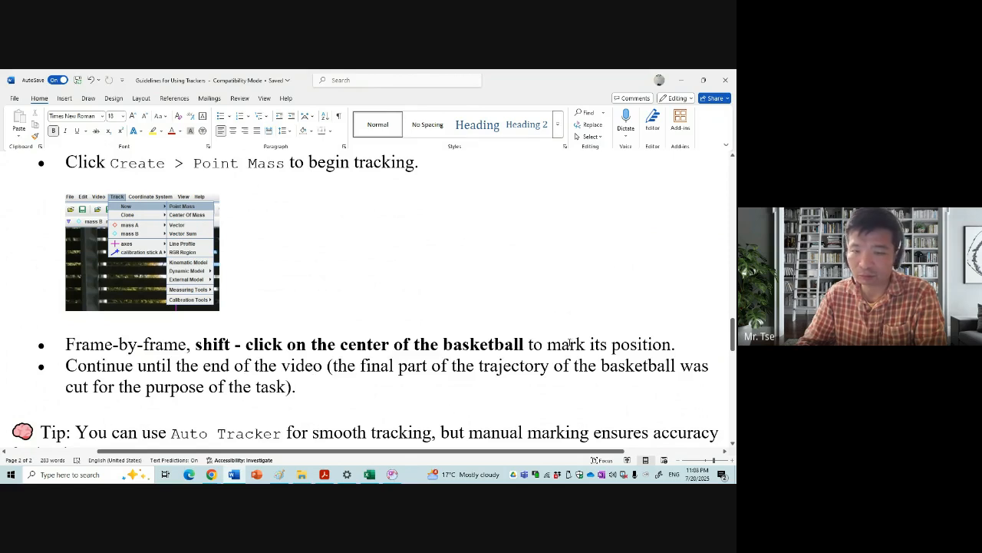
Switch back to Tracker and create a new Point Mass track for the basketball in the player's hands
click(388, 476)
drag(295, 430, 145, 437)
scroll(262, 359, up, 5)
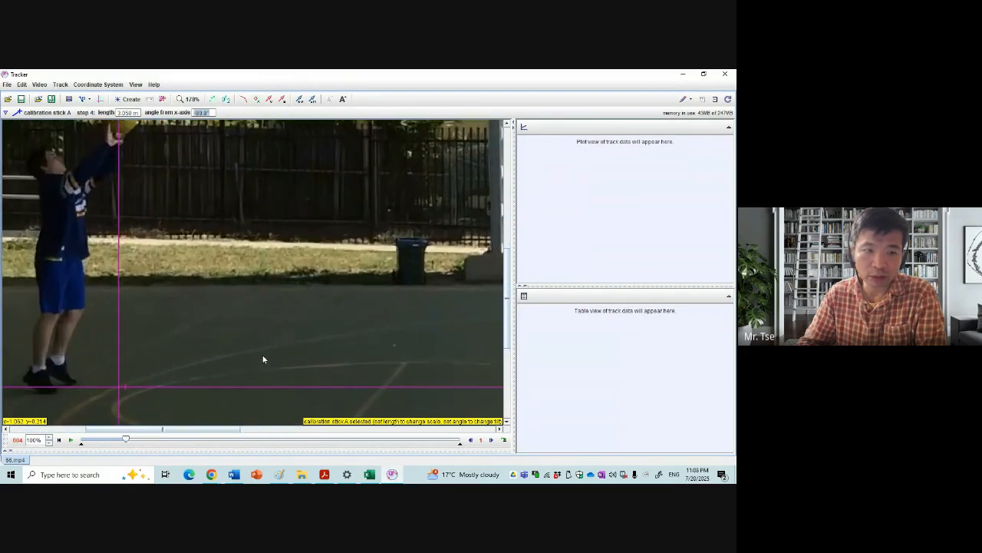
drag(232, 197, 288, 303)
scroll(289, 304, up, 1)
scroll(289, 304, up, 1)
drag(274, 266, 302, 305)
scroll(312, 303, up, 1)
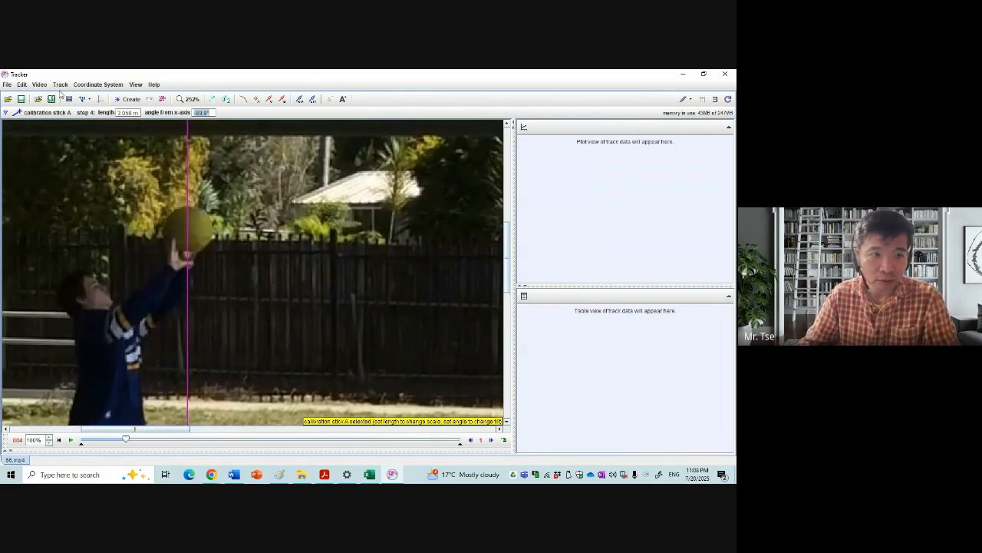
click(60, 86)
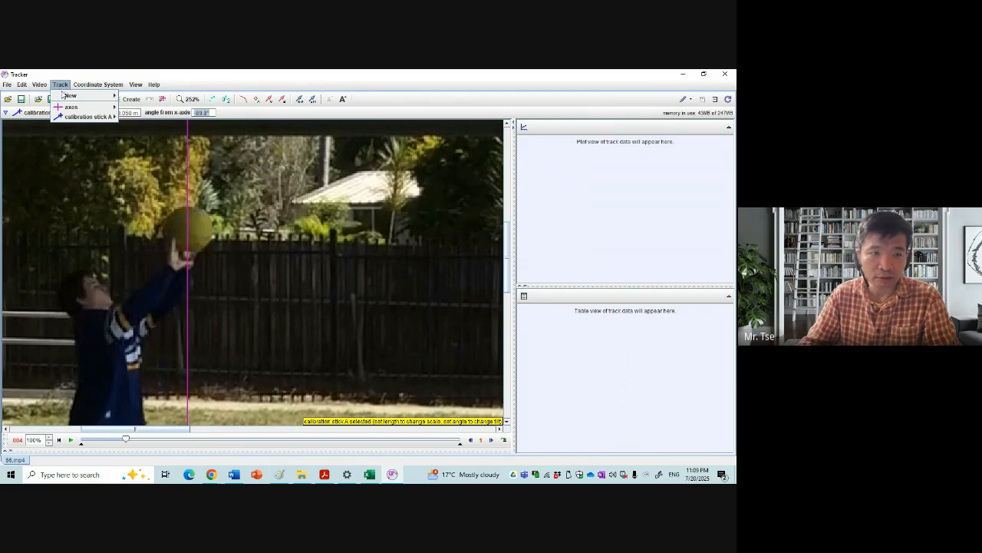
mouse_move(65, 96)
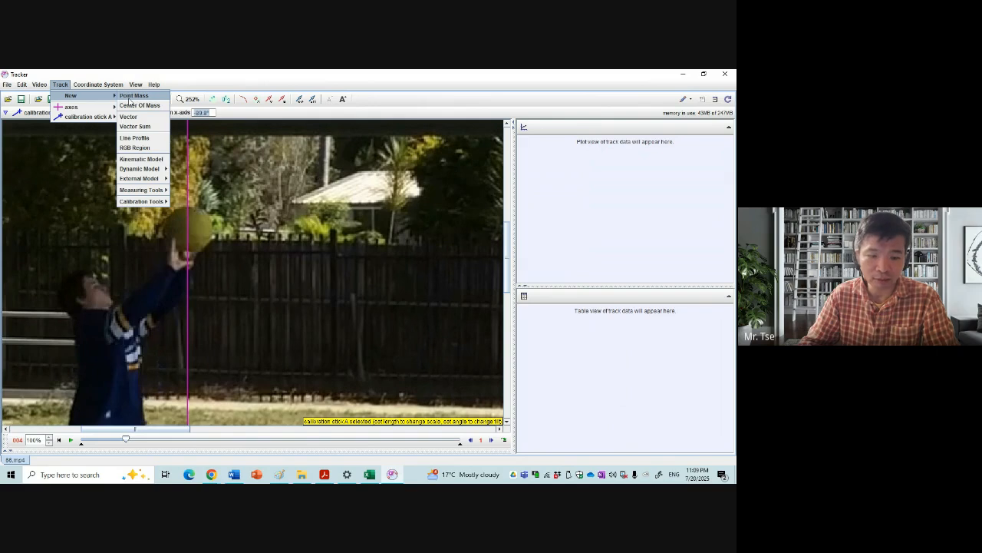
click(131, 96)
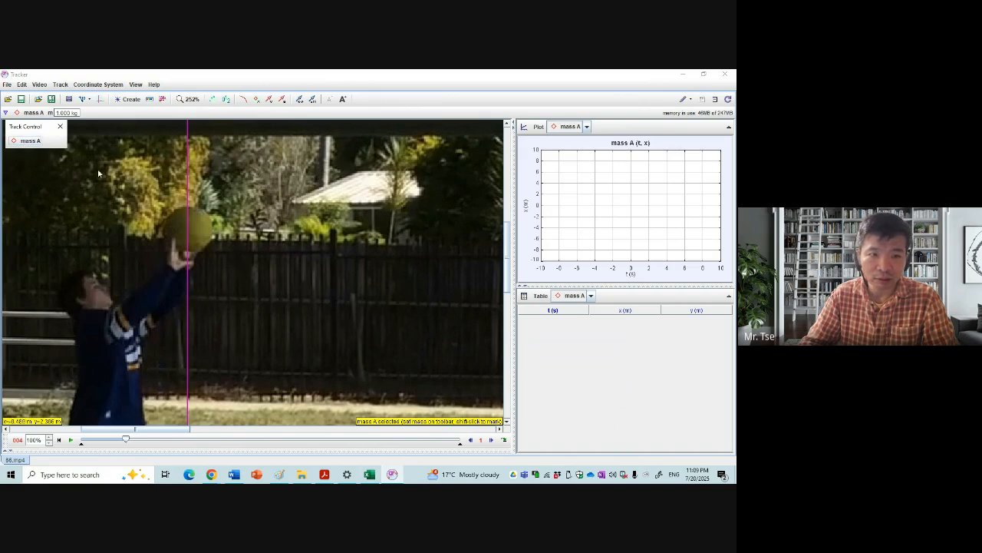
Mark the centre of the basketball as the point mass position in frames 4 to 6
click(186, 227)
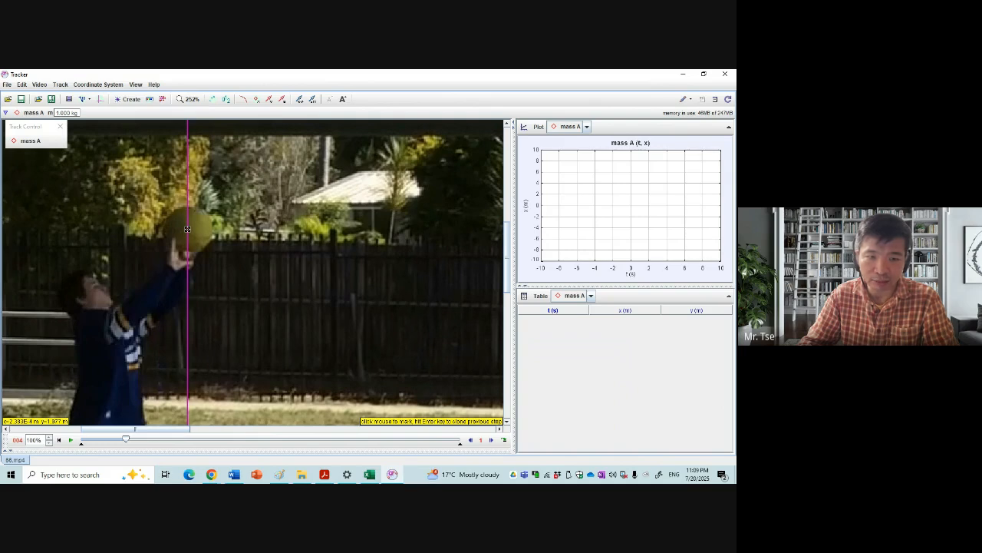
click(187, 229)
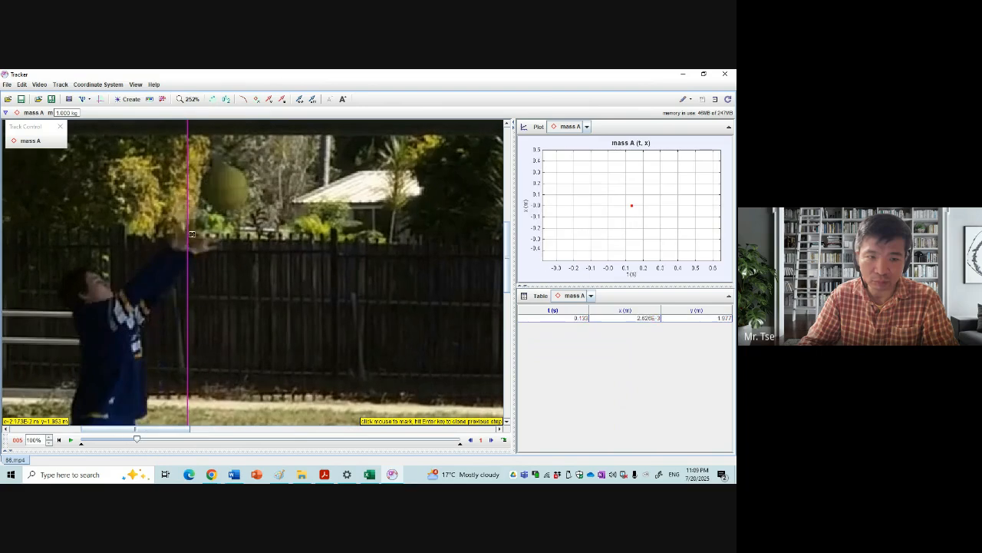
click(223, 187)
drag(221, 190, 224, 191)
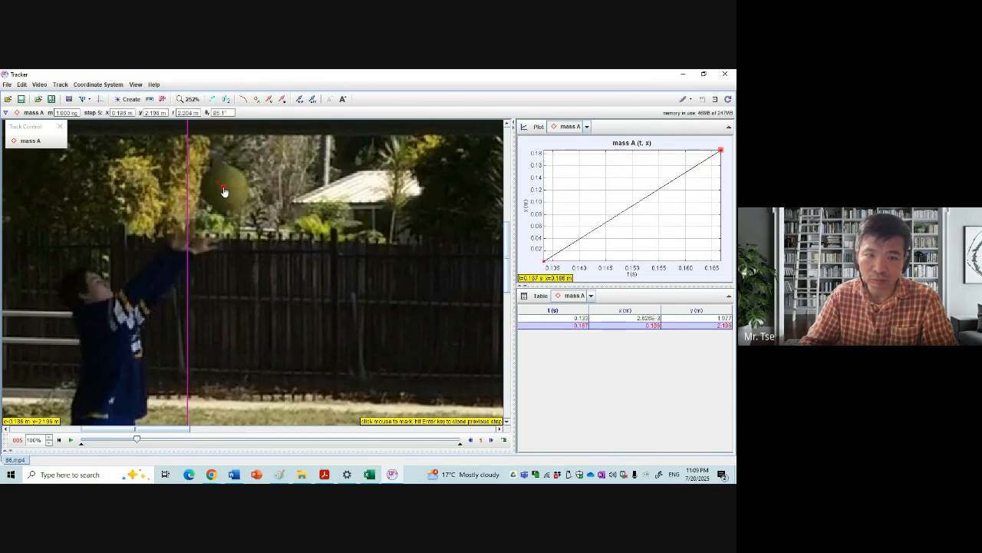
click(262, 146)
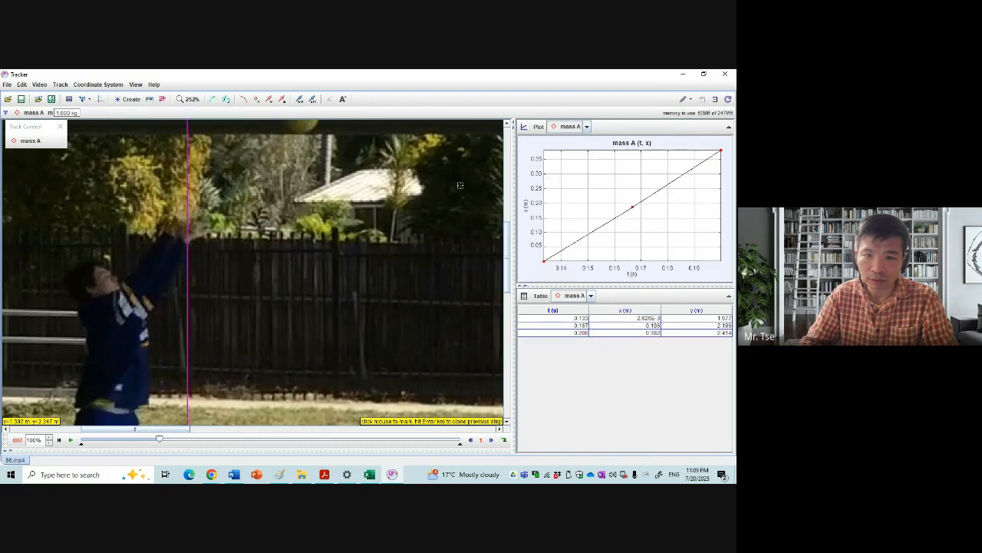
Continue the point mass track by marking the rising basketball's centre in frames 7 to 11
scroll(297, 248, up, 4)
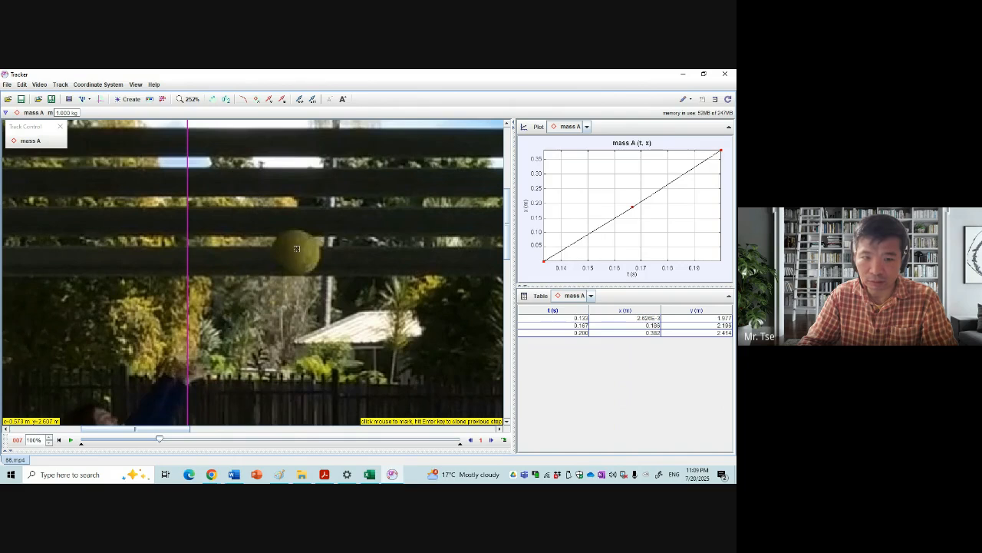
click(294, 250)
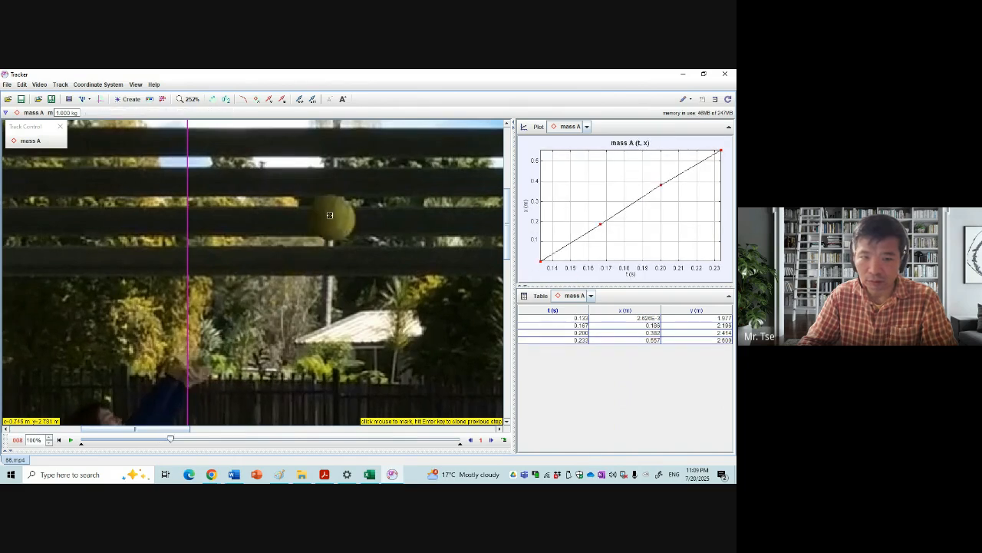
click(331, 216)
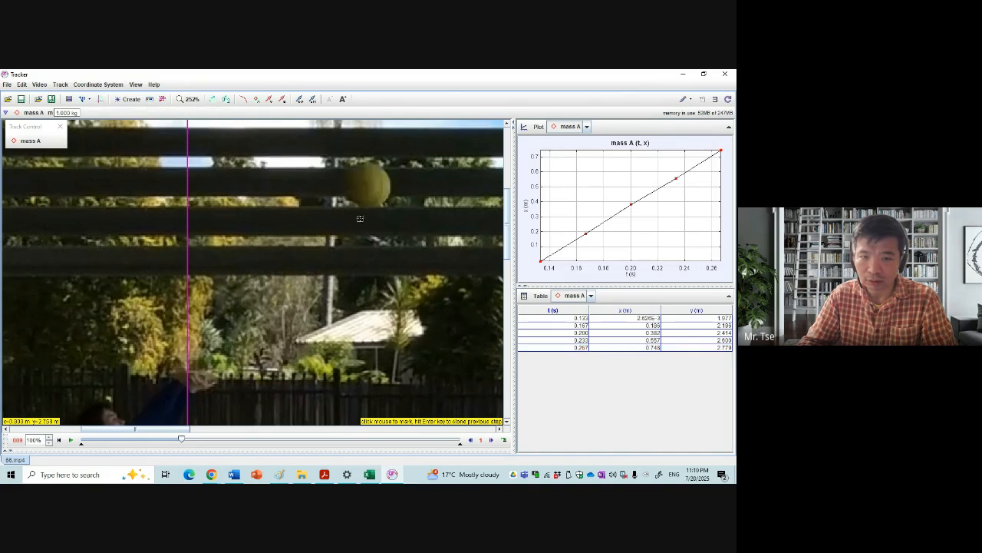
click(366, 184)
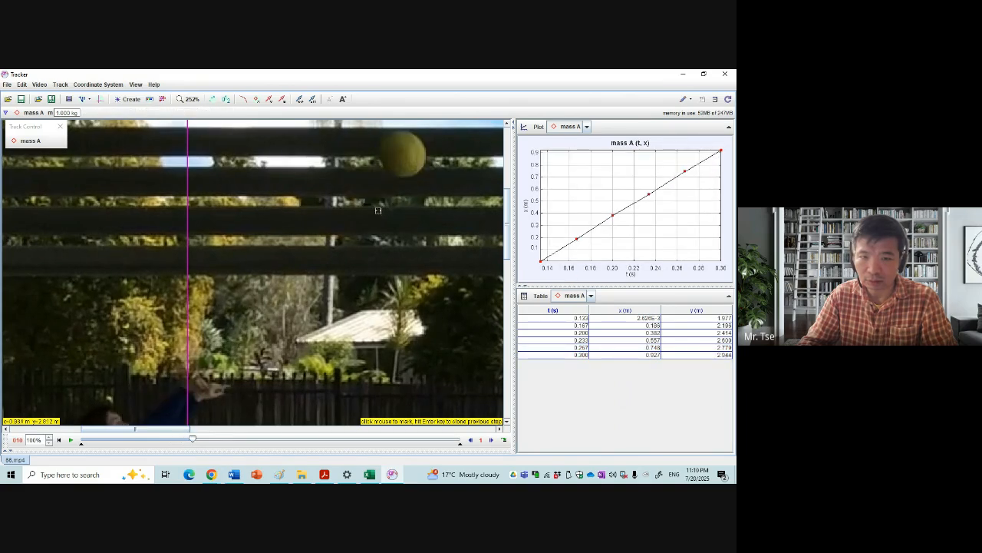
drag(507, 218, 507, 194)
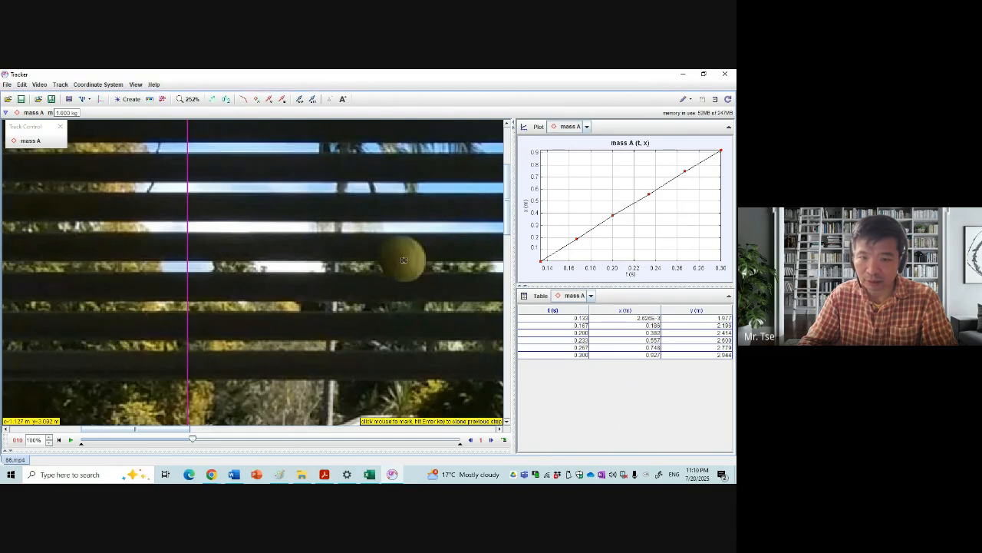
click(400, 260)
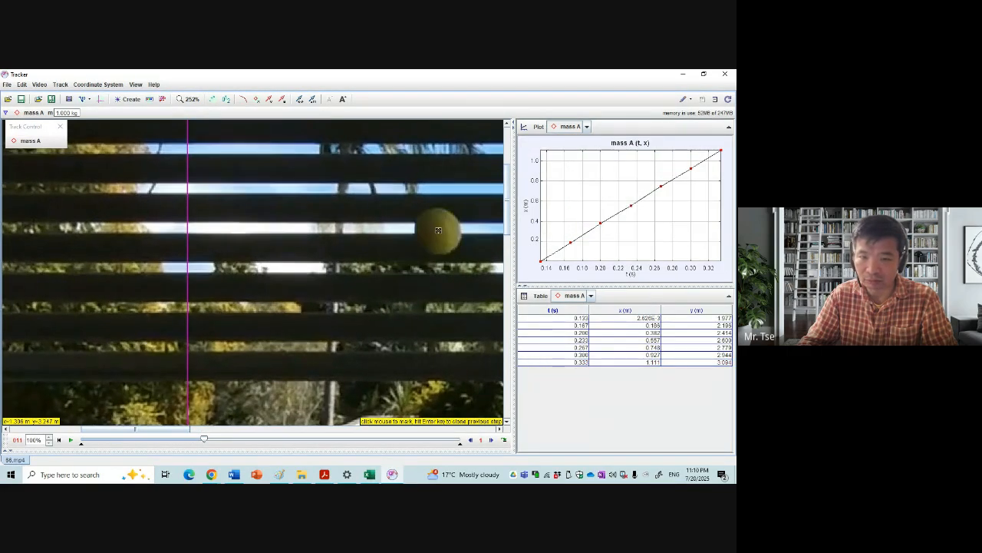
click(439, 230)
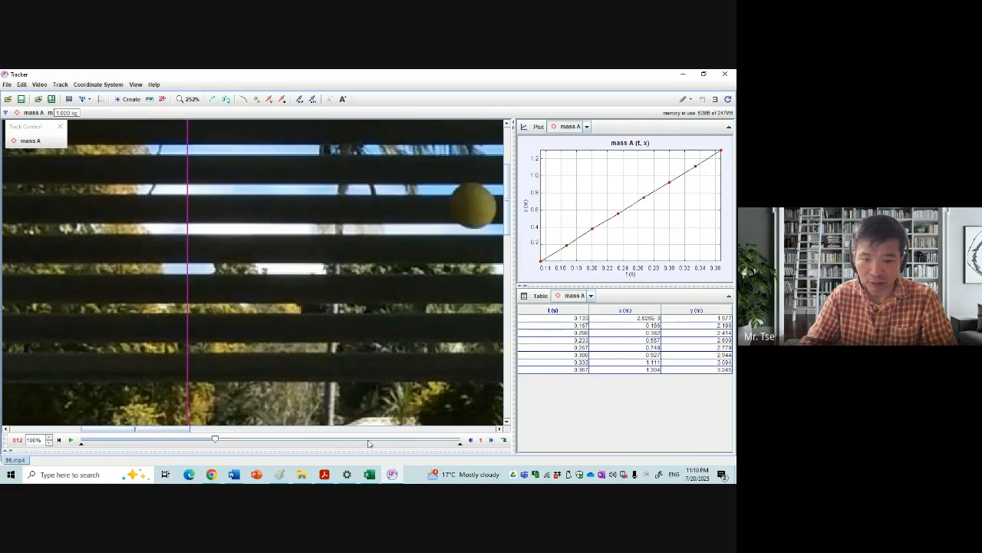
Mark the basketball's centre in frames 12 to 17 as it nears the top of its flight
drag(170, 428, 228, 435)
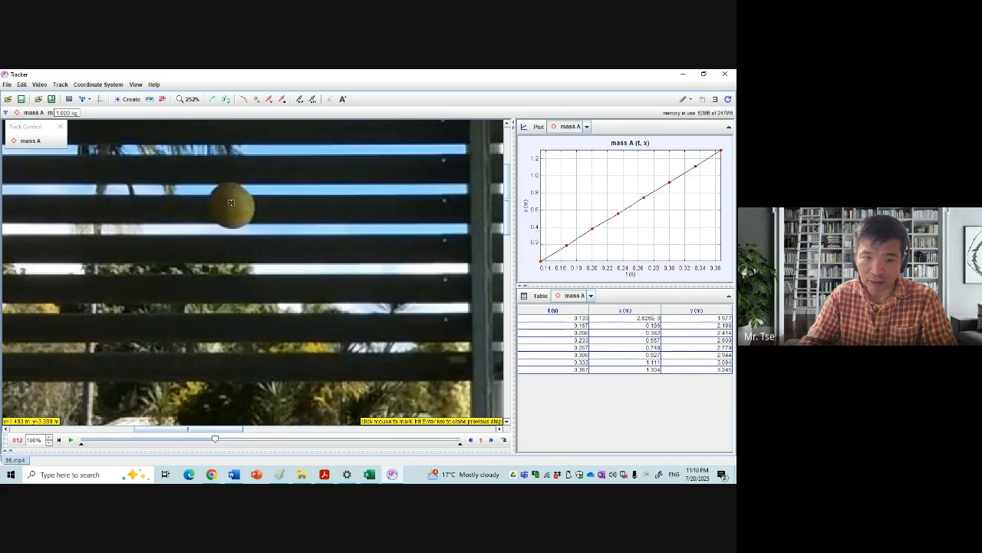
click(231, 203)
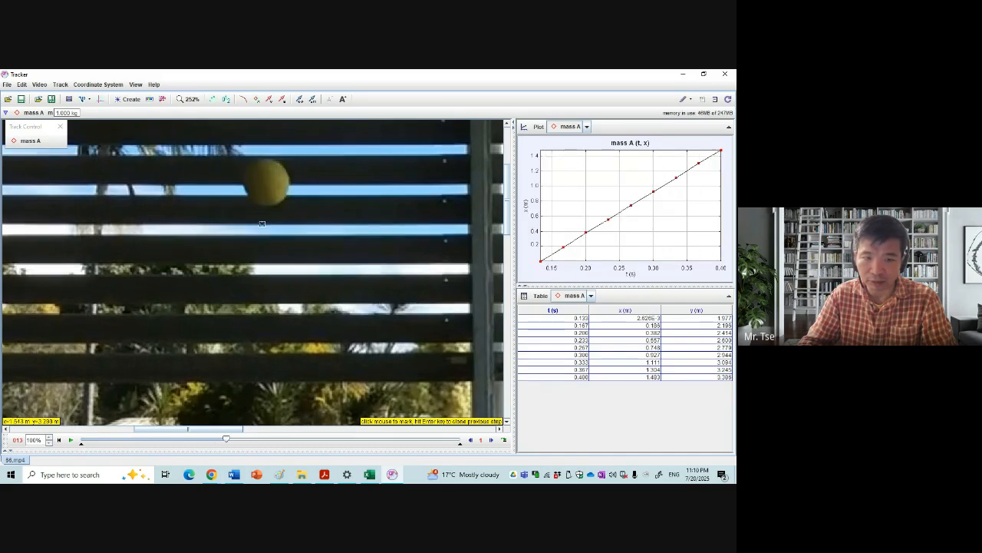
shift+click(264, 179)
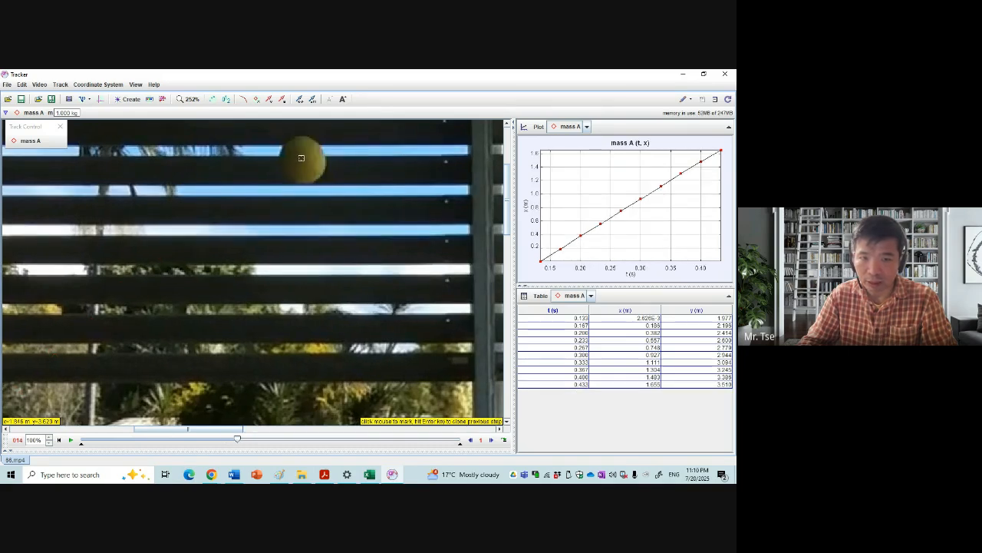
shift+click(301, 158)
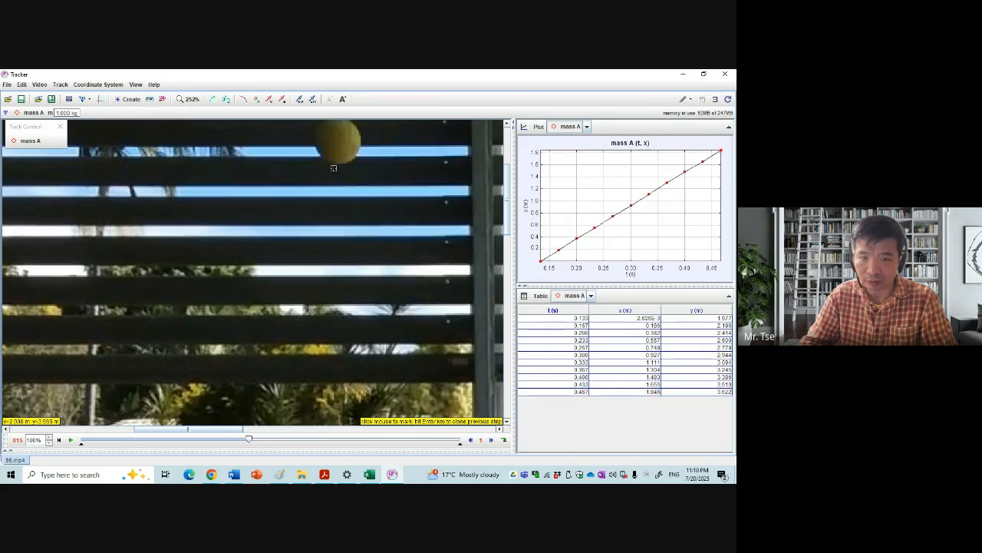
shift+click(337, 141)
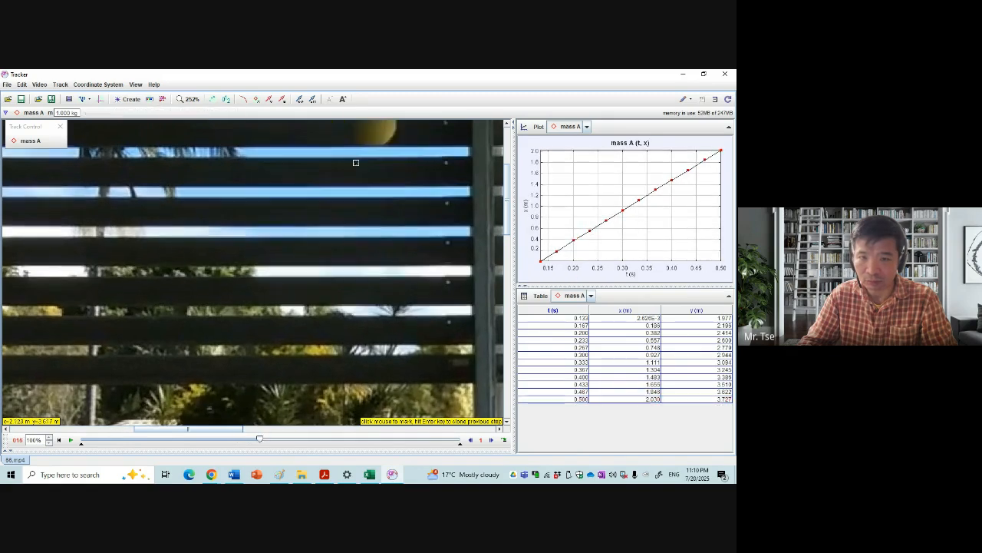
scroll(506, 185, up, 3)
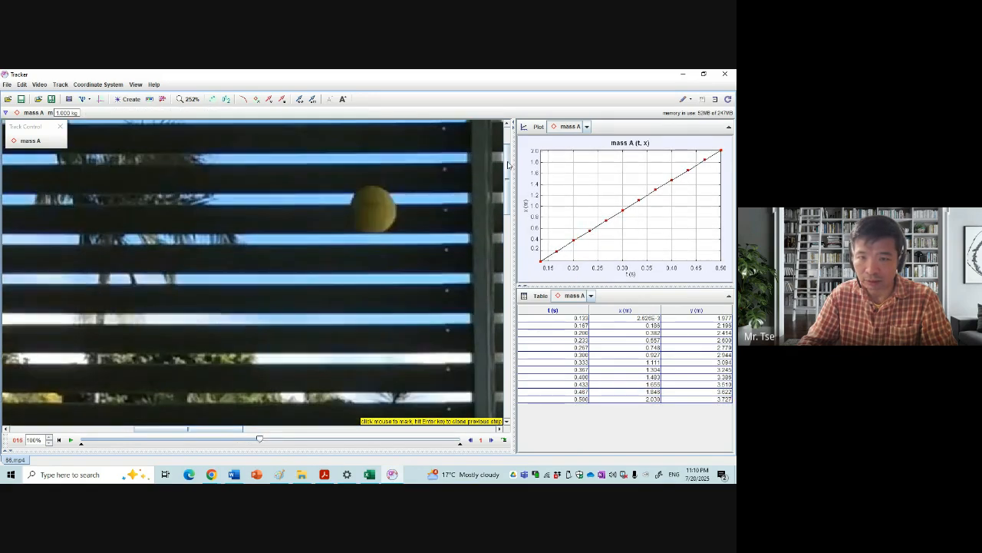
shift+click(375, 211)
shift+click(409, 195)
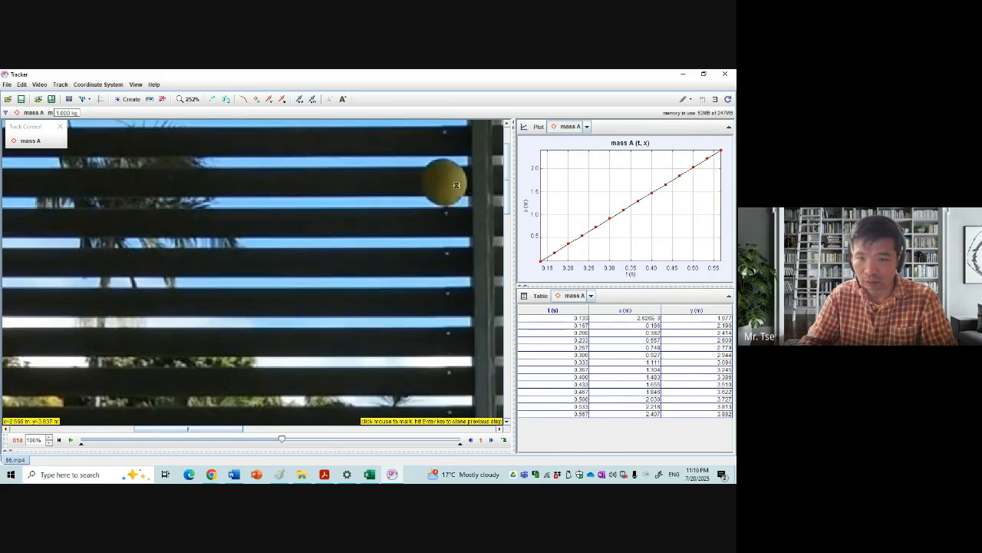
Mark the basketball's centre for the mass A track in frames 18 to 21
shift+click(444, 182)
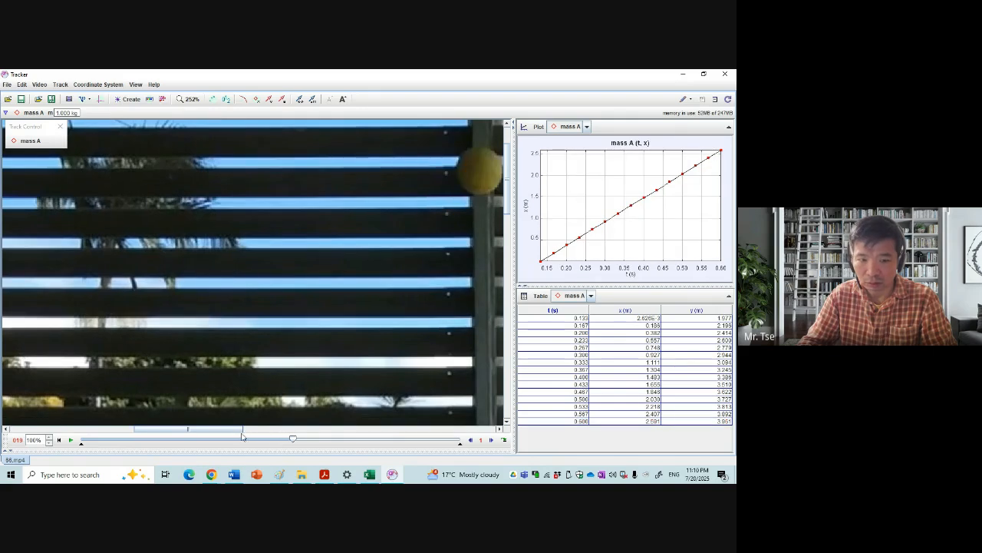
drag(233, 429, 291, 432)
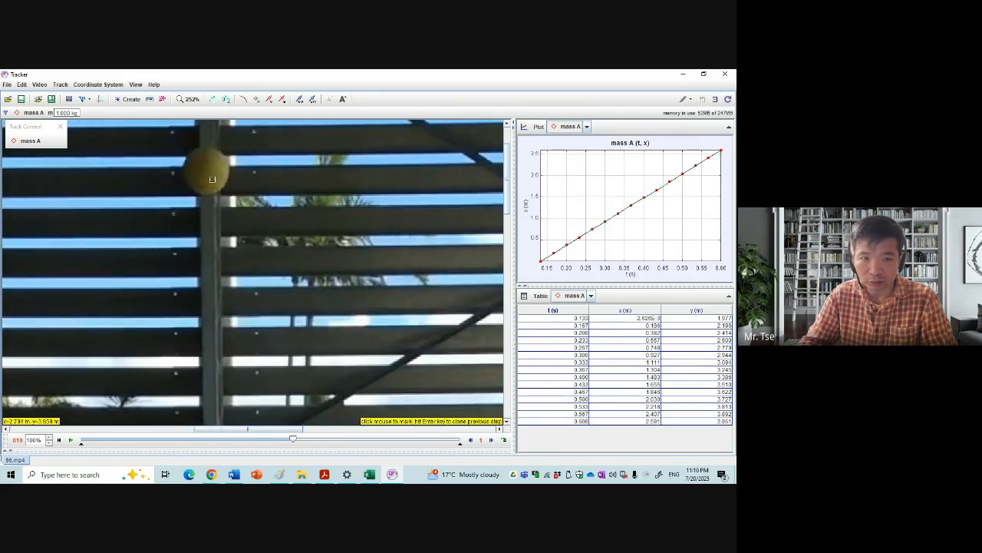
shift+click(206, 169)
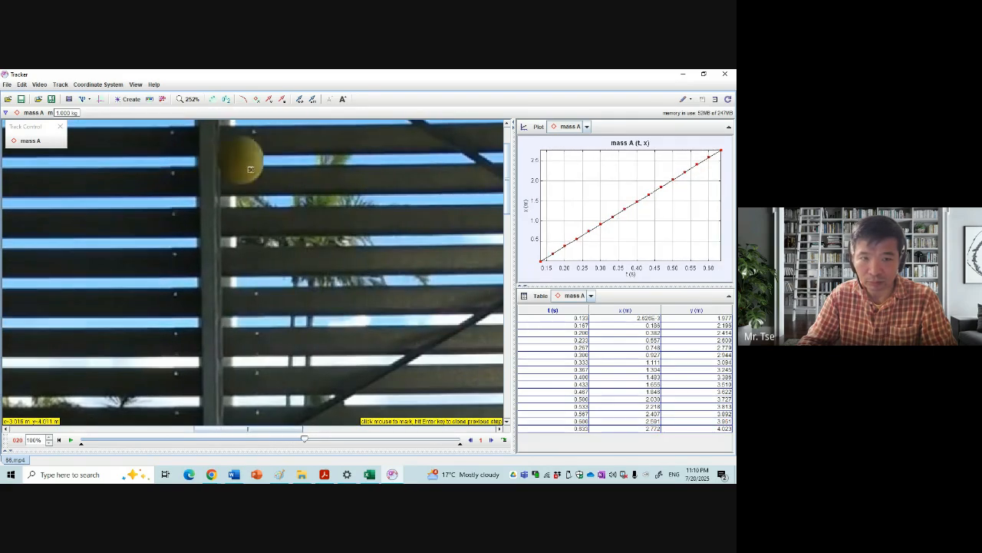
shift+click(240, 165)
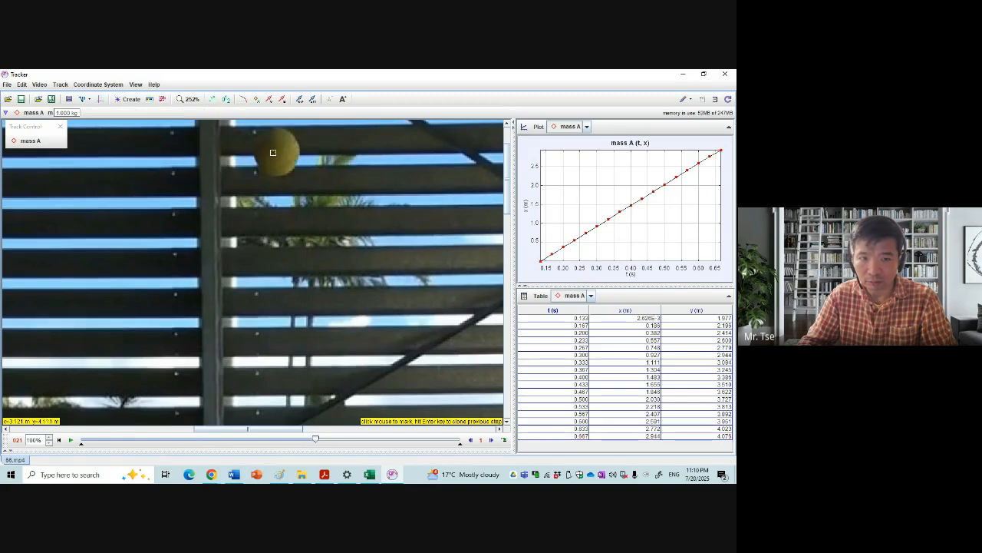
shift+click(274, 152)
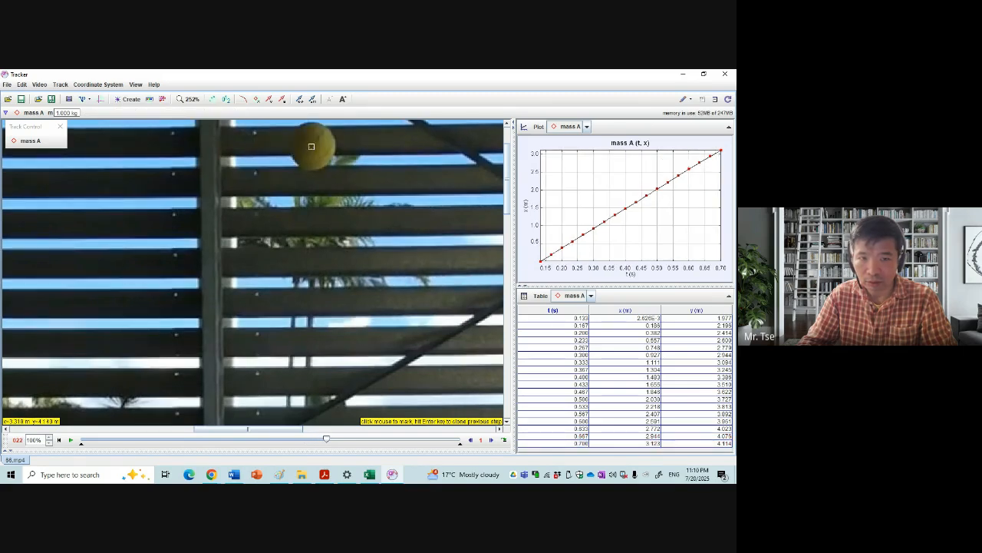
Mark the basketball's centre in frames 22 to 26 as it passes over the top of its arc
shift+click(312, 146)
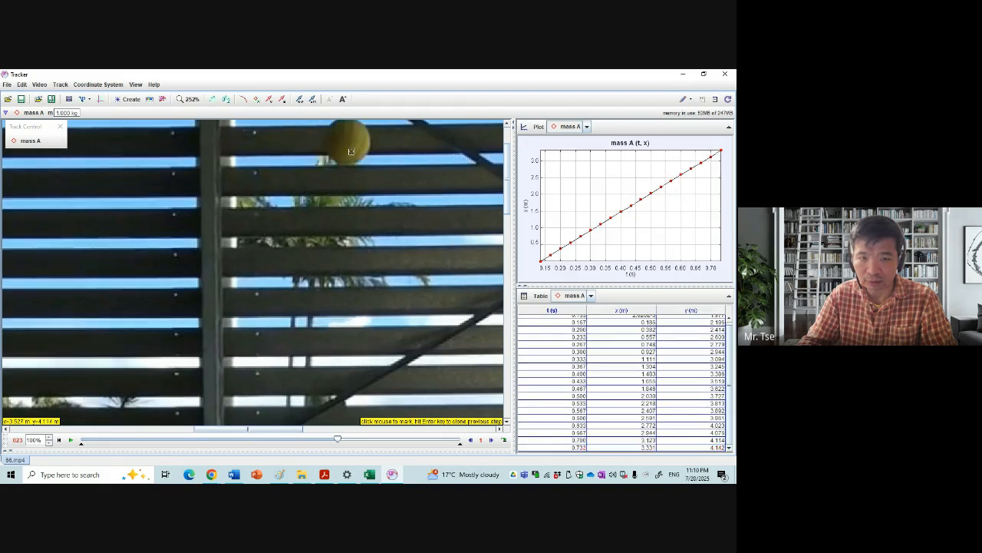
shift+click(347, 142)
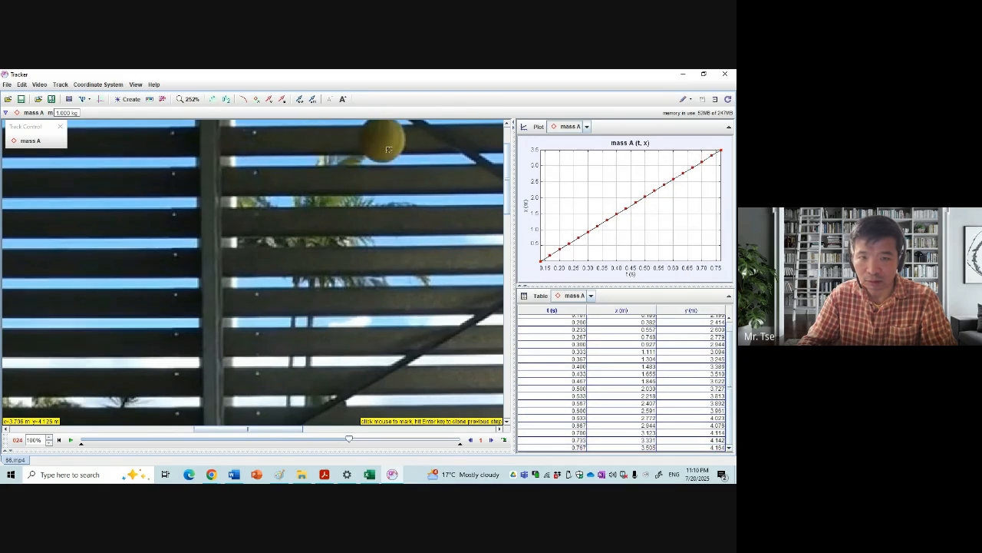
shift+click(384, 138)
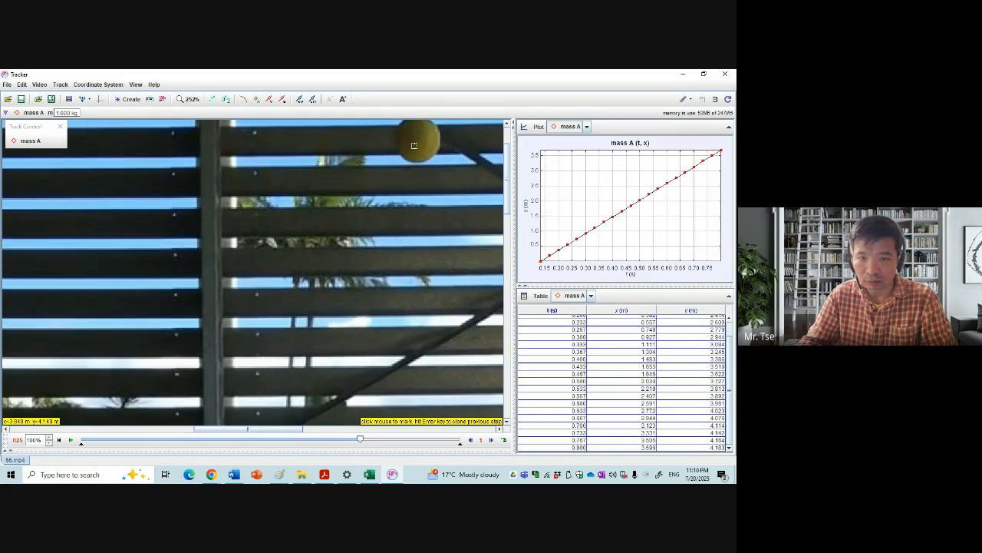
shift+click(418, 139)
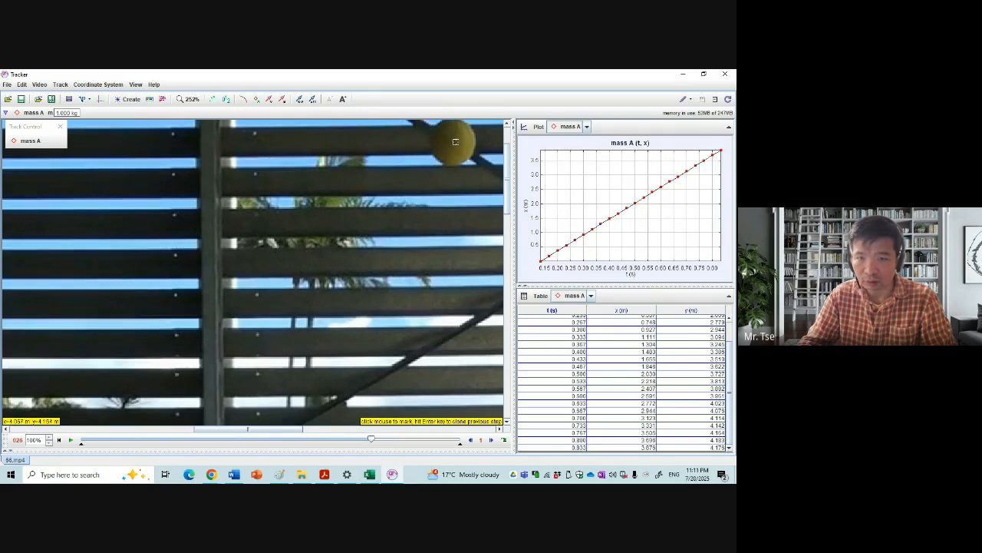
shift+click(455, 141)
Continue the mass A track by marking the descending basketball's centre in frames 27 to 30
drag(294, 433, 344, 434)
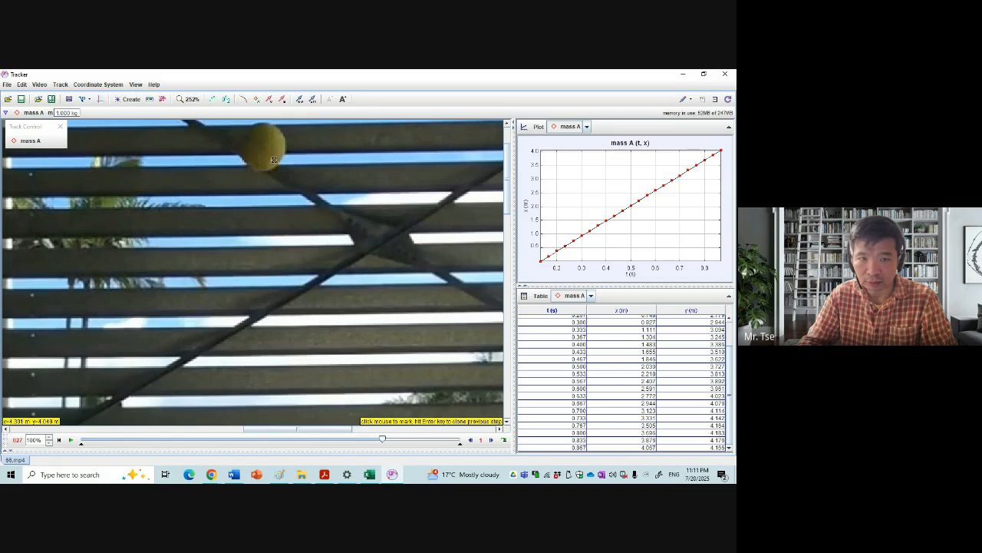
click(265, 146)
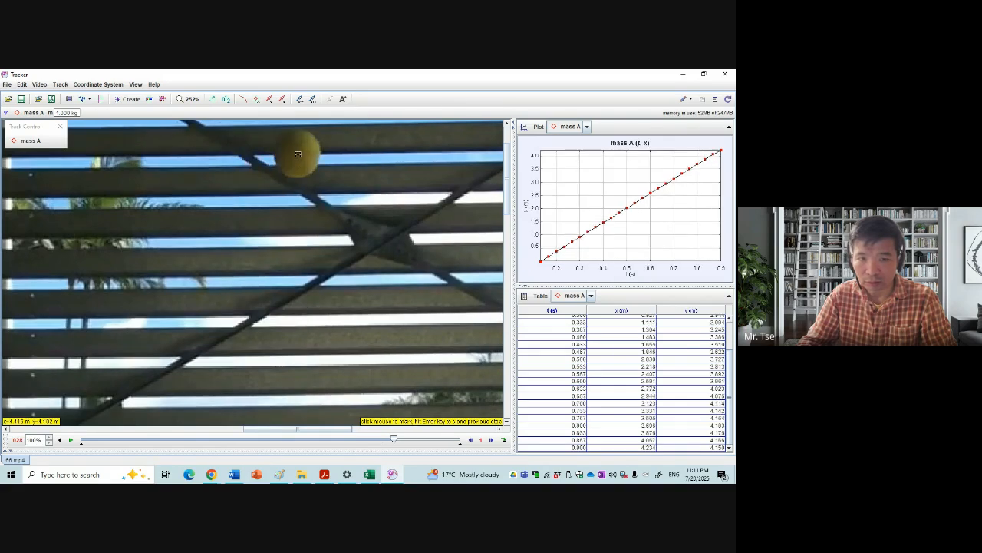
click(298, 155)
click(339, 169)
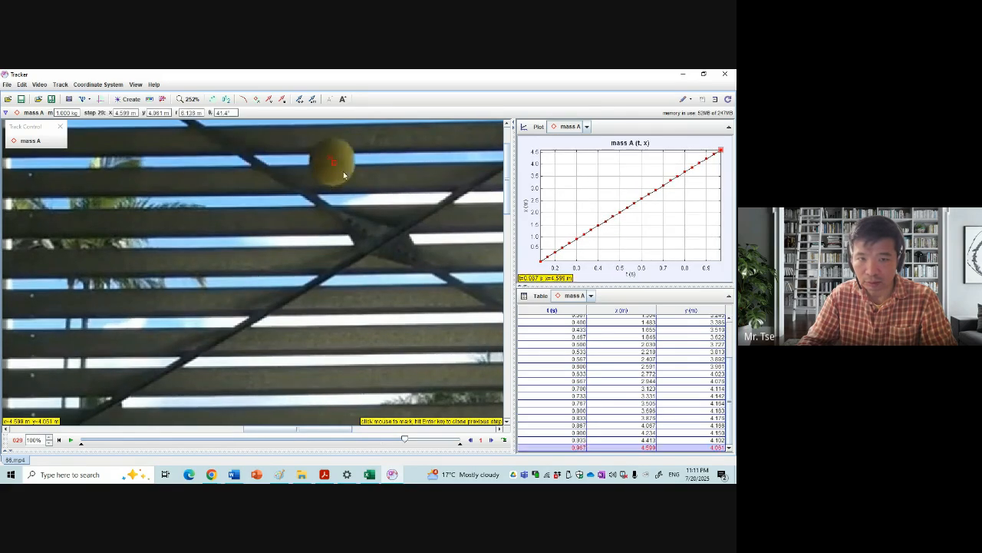
click(368, 175)
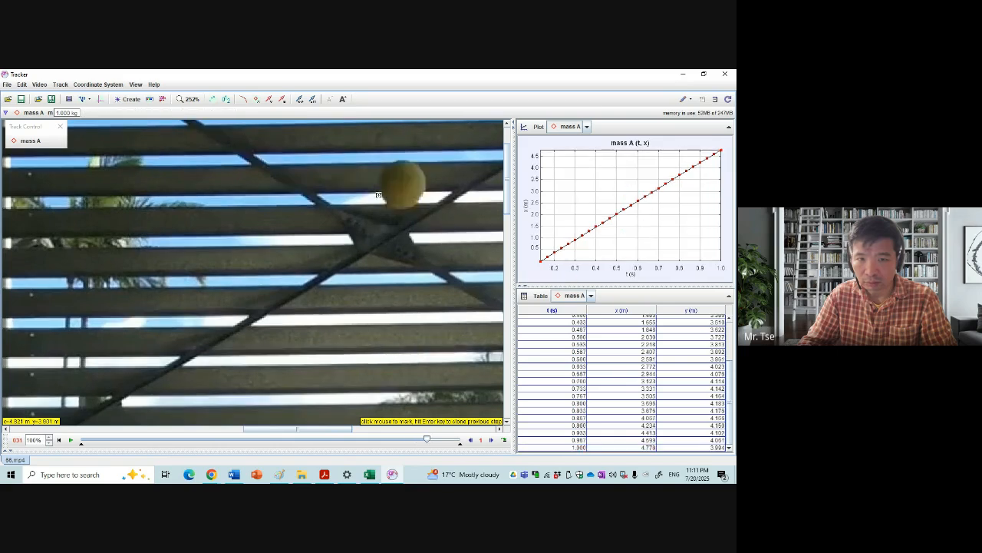
Complete the mass A track by marking the falling basketball's centre in frames 31 to 34
click(402, 185)
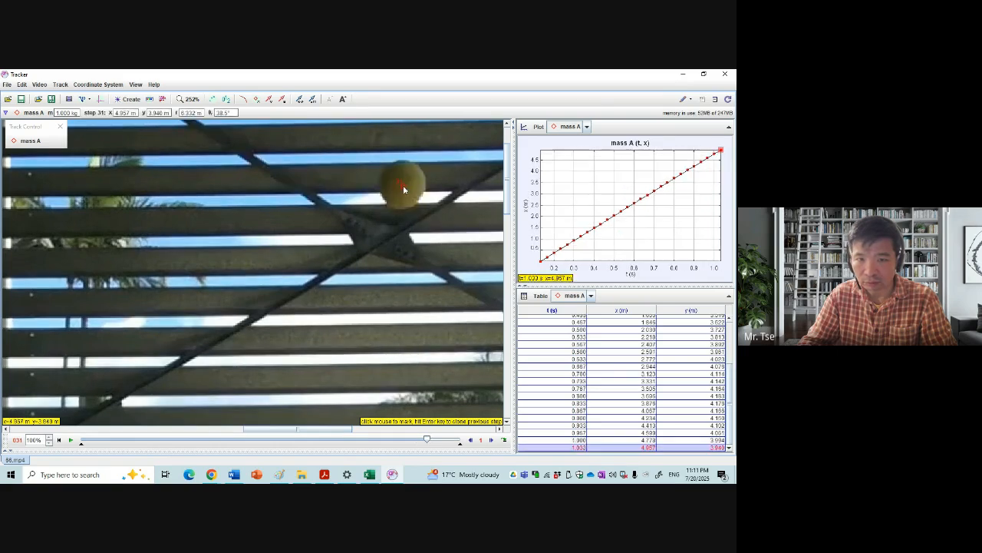
click(441, 201)
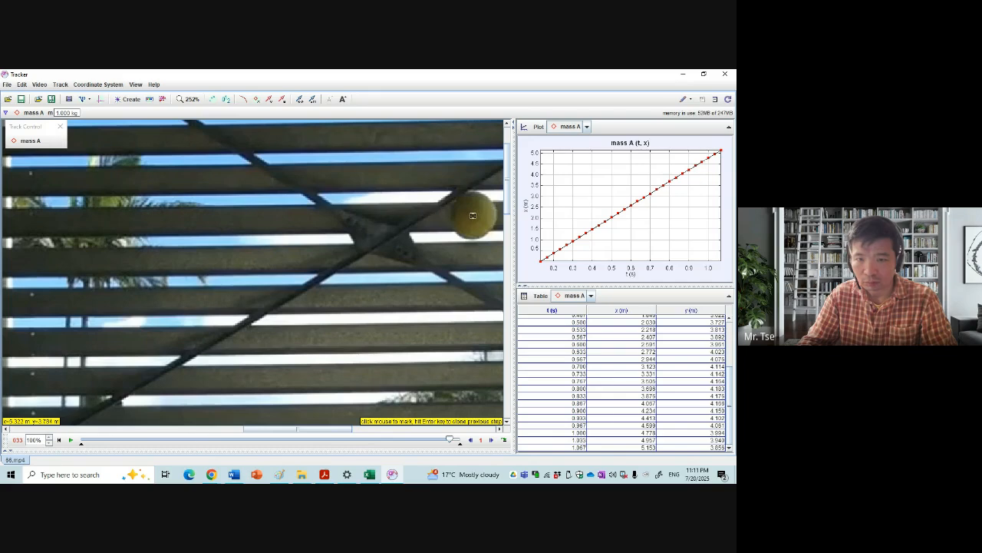
click(473, 215)
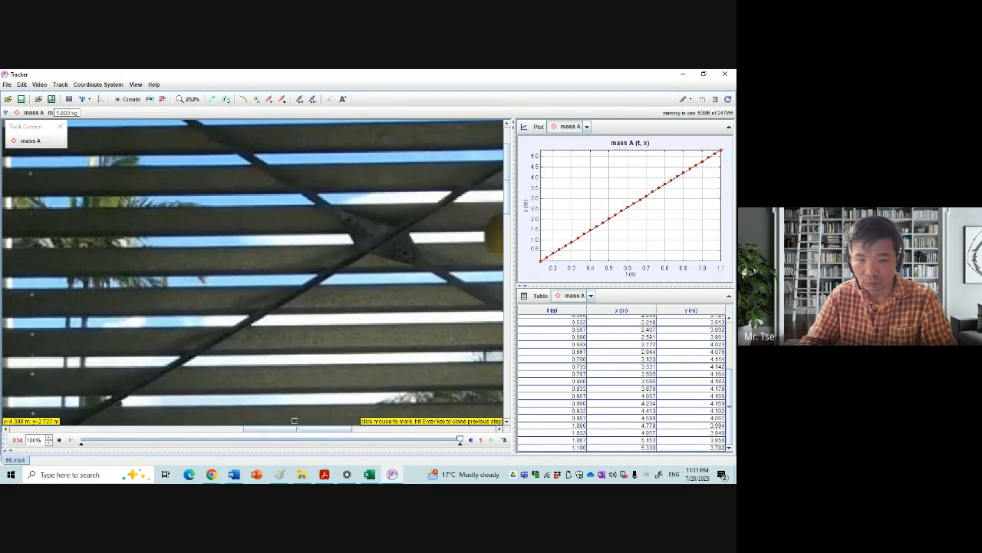
drag(286, 429, 330, 430)
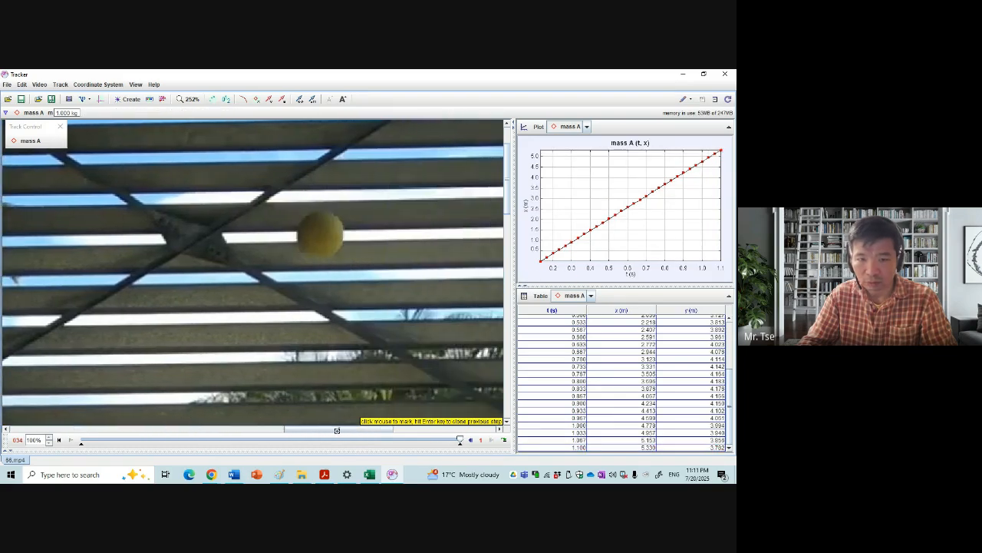
click(319, 236)
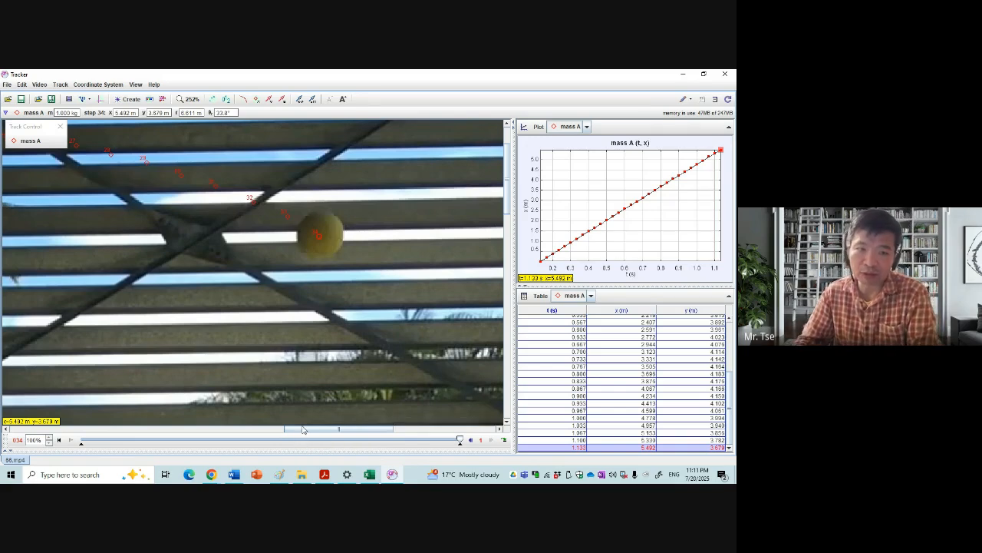
Switch to the Word guidelines and read section 5 on locating the position of the hoop
drag(304, 429, 305, 430)
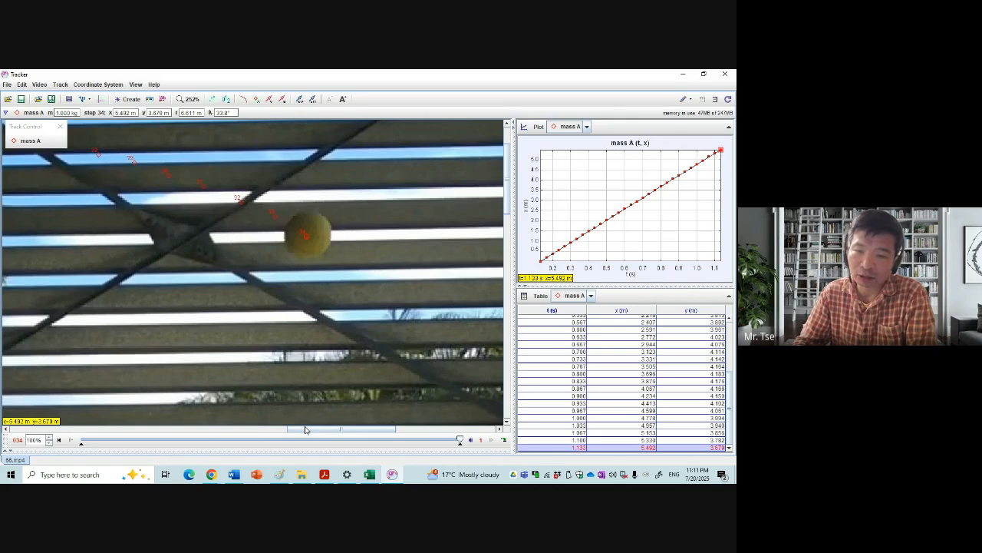
drag(305, 429, 345, 459)
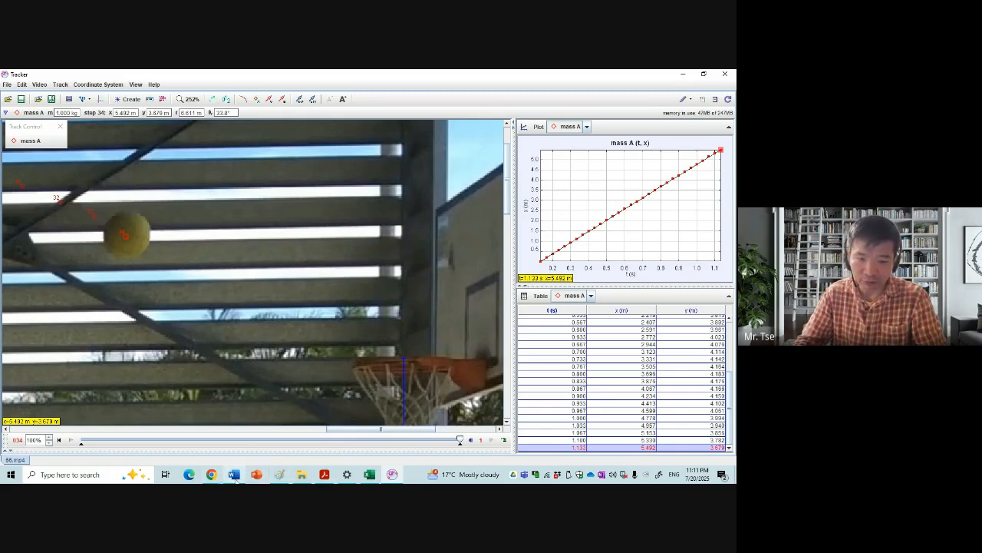
mouse_move(235, 474)
click(201, 430)
drag(733, 335, 733, 365)
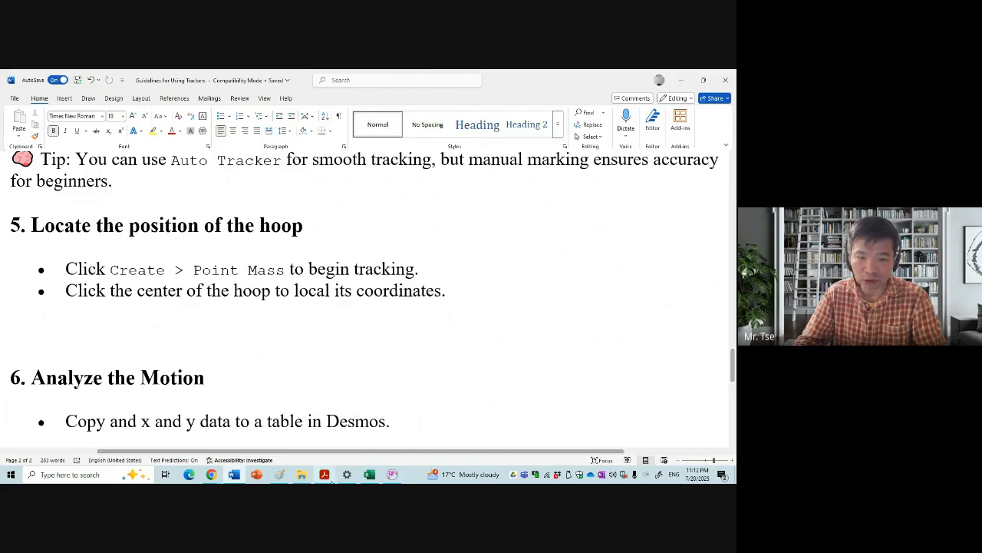
Switch back to Tracker, create a second Point Mass track and mark the centre of the hoop's rim in frame 34
click(392, 474)
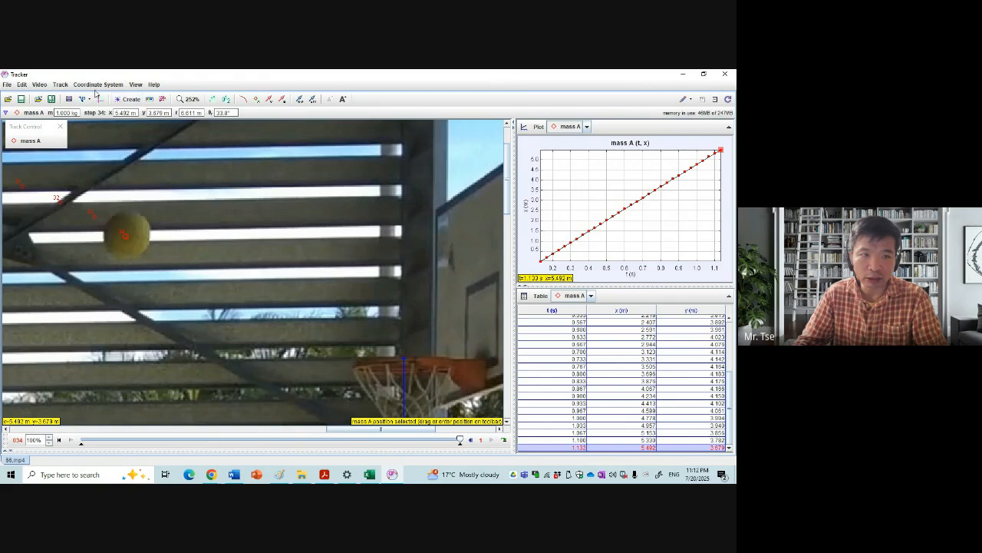
click(58, 86)
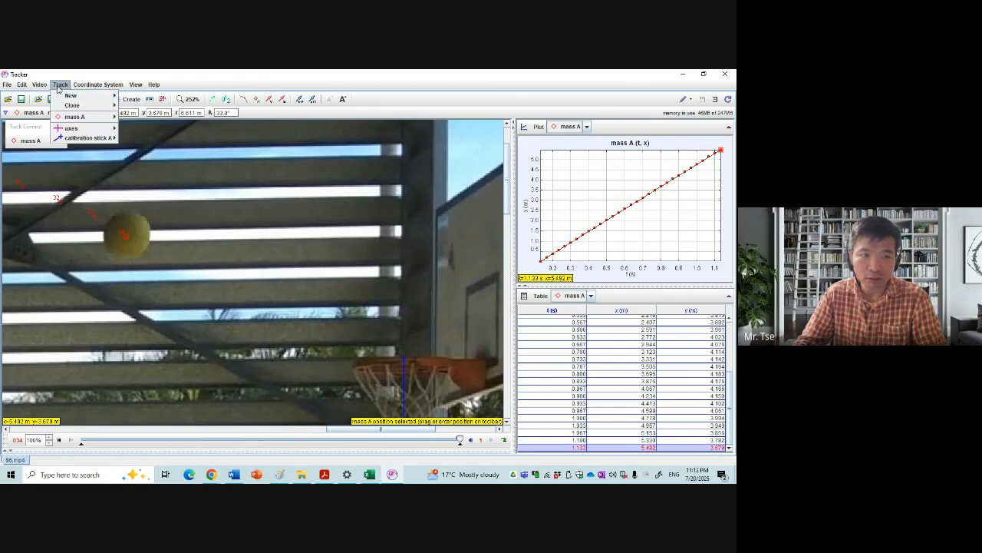
mouse_move(73, 97)
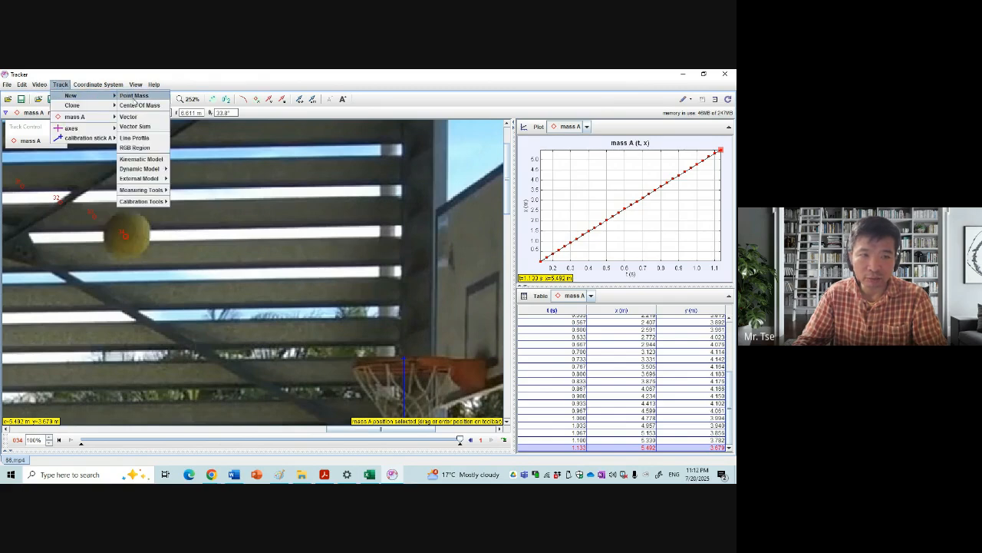
click(133, 96)
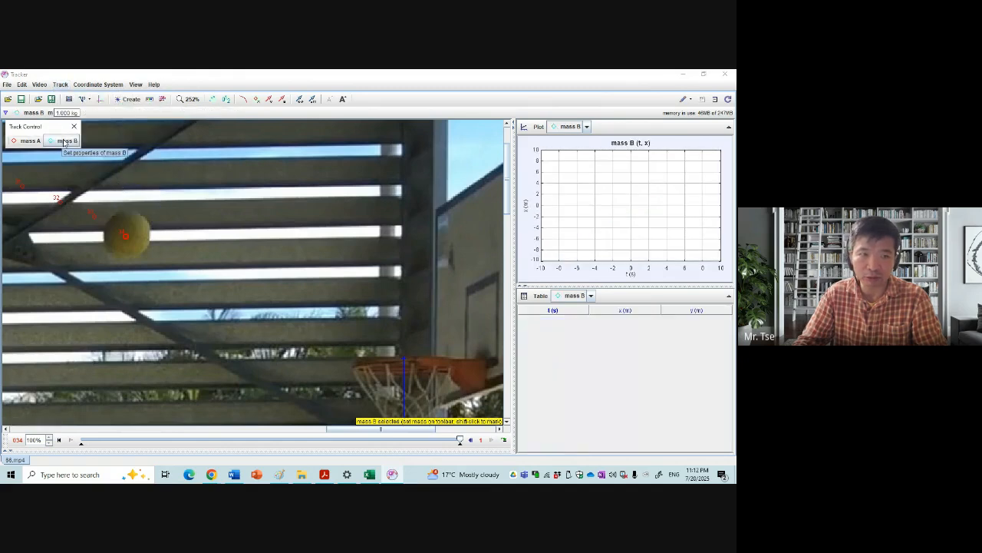
click(66, 142)
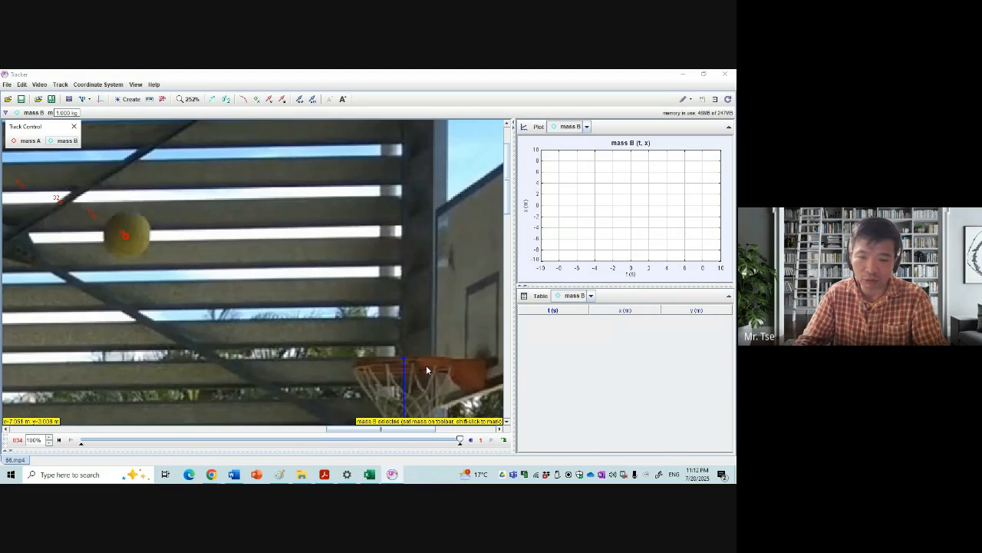
click(408, 317)
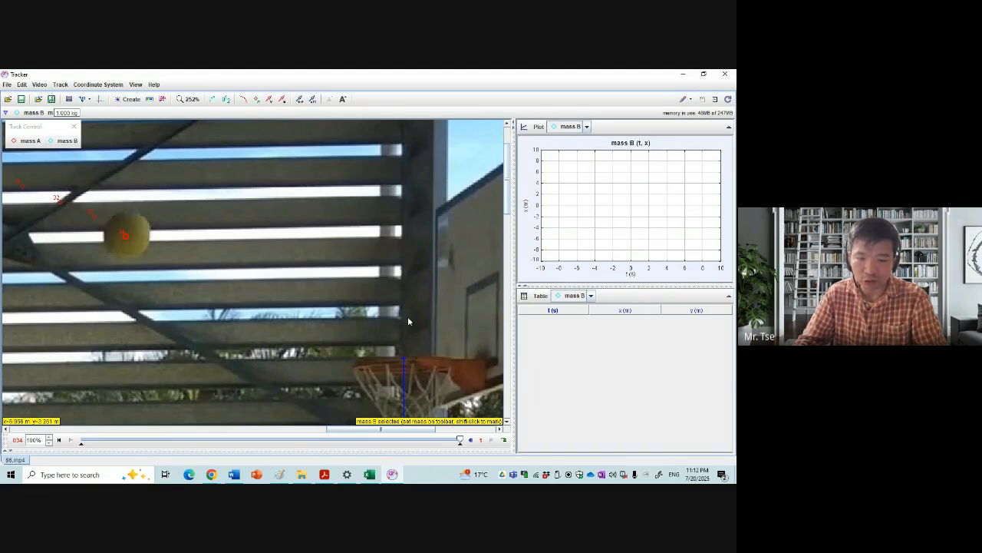
click(403, 358)
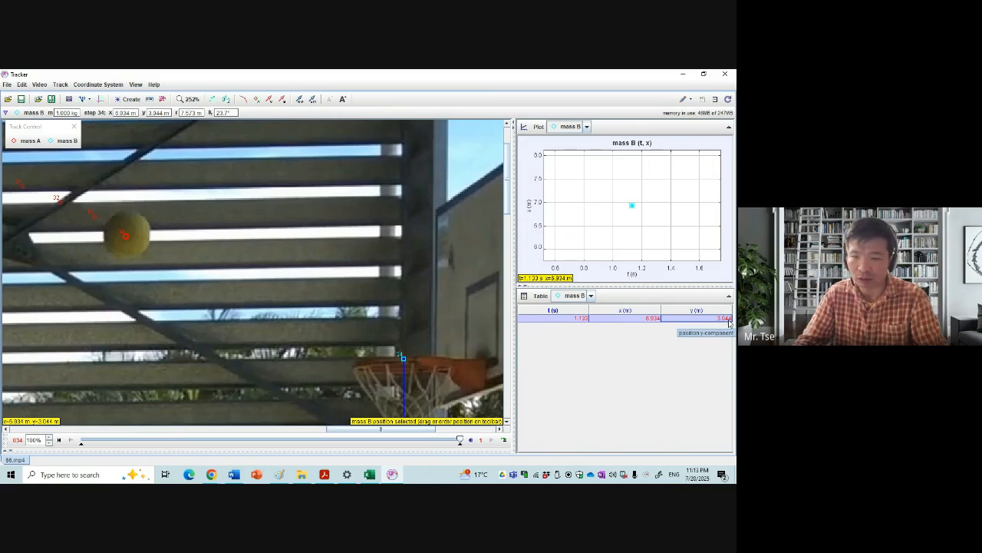
Examine the hoop's coordinates in the data table, and switch the table to mass A to review the ball's x and y positions
click(591, 295)
click(706, 291)
click(678, 319)
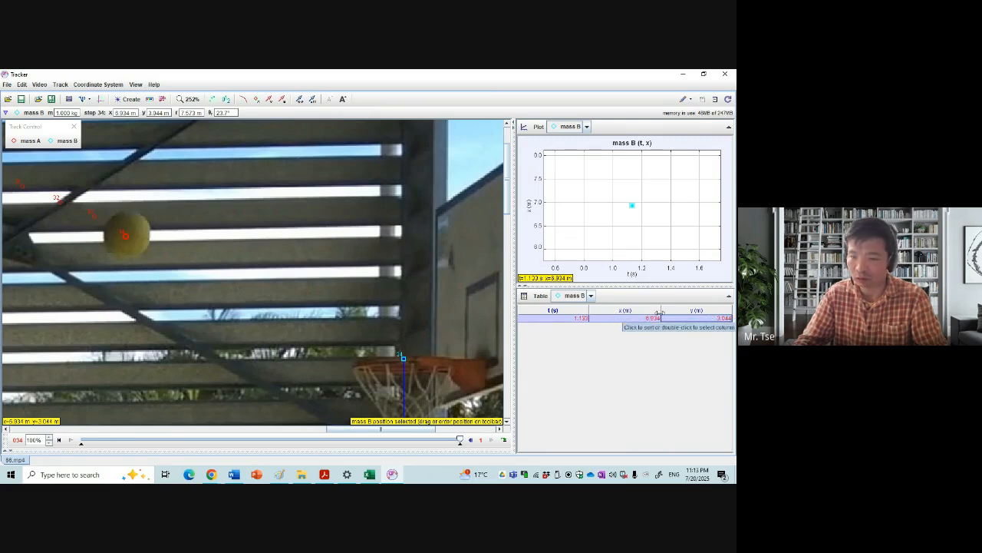
click(590, 297)
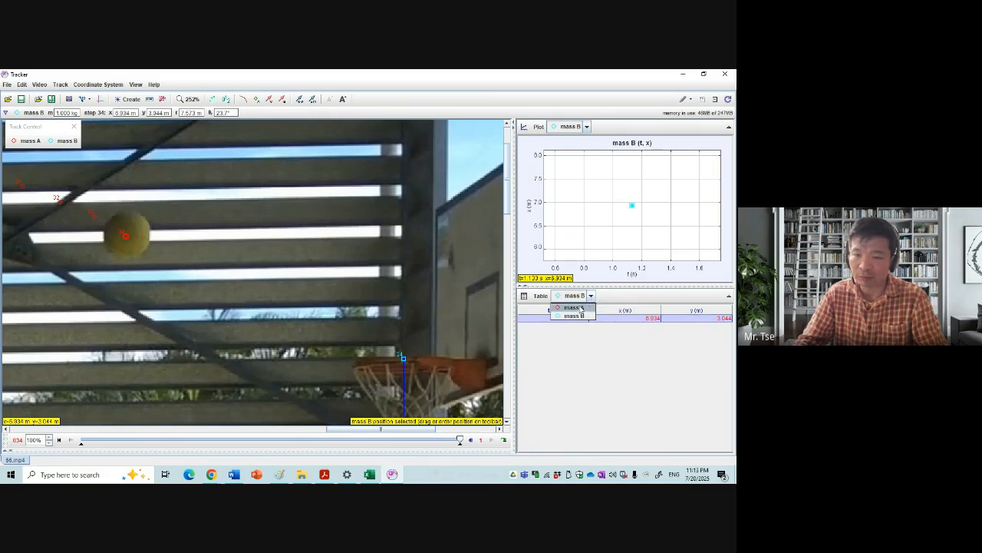
click(581, 307)
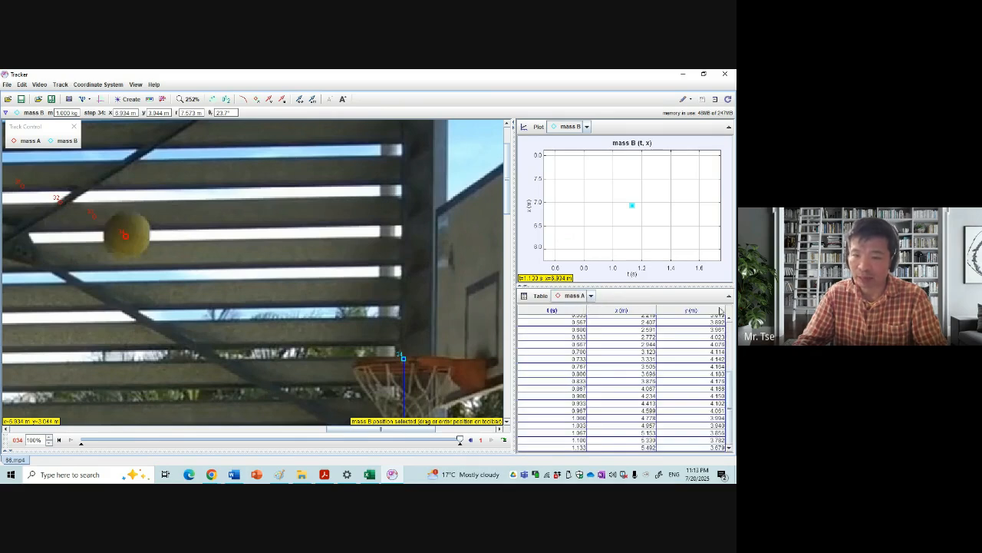
scroll(729, 391, up, 3)
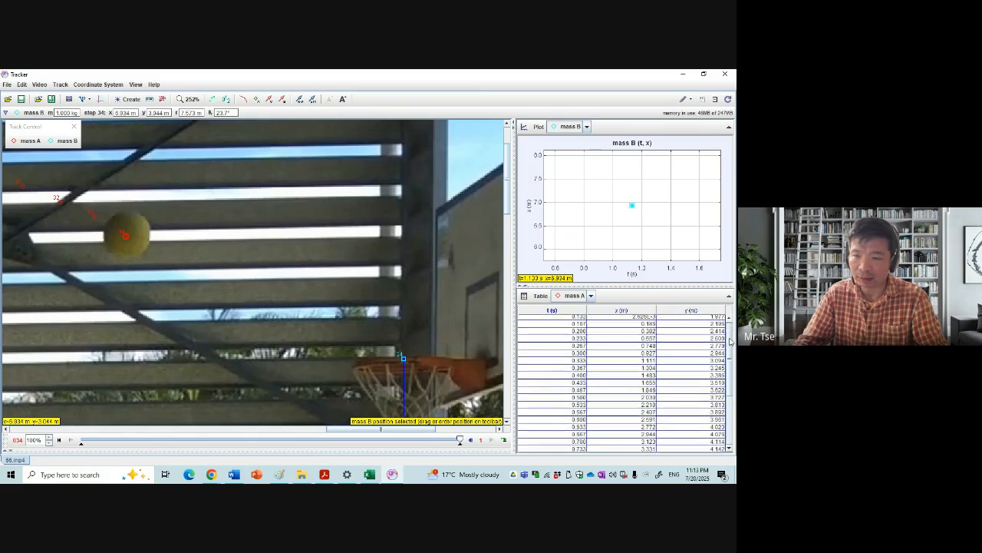
scroll(730, 391, down, 3)
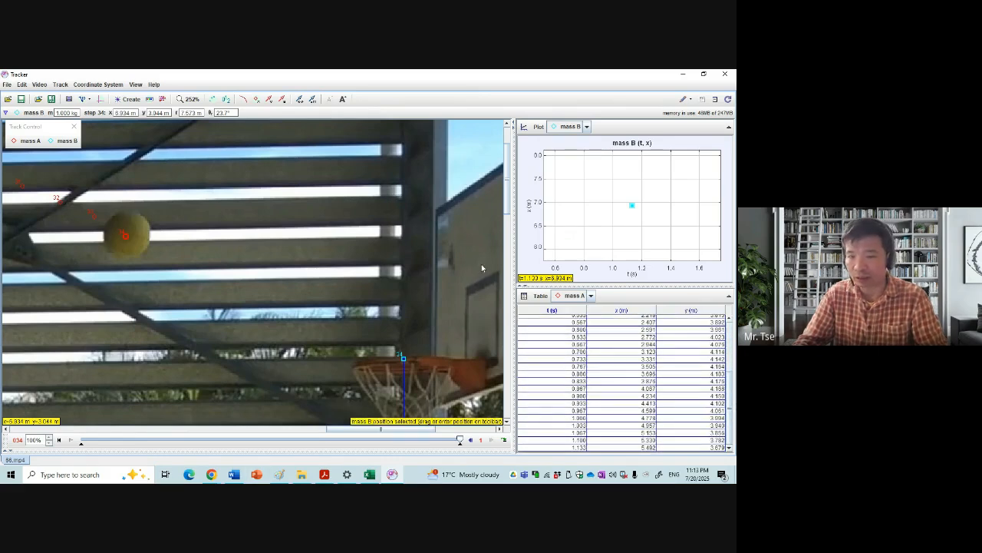
Switch to the Word guidelines to read section 6 on analysing the motion
drag(506, 205, 507, 228)
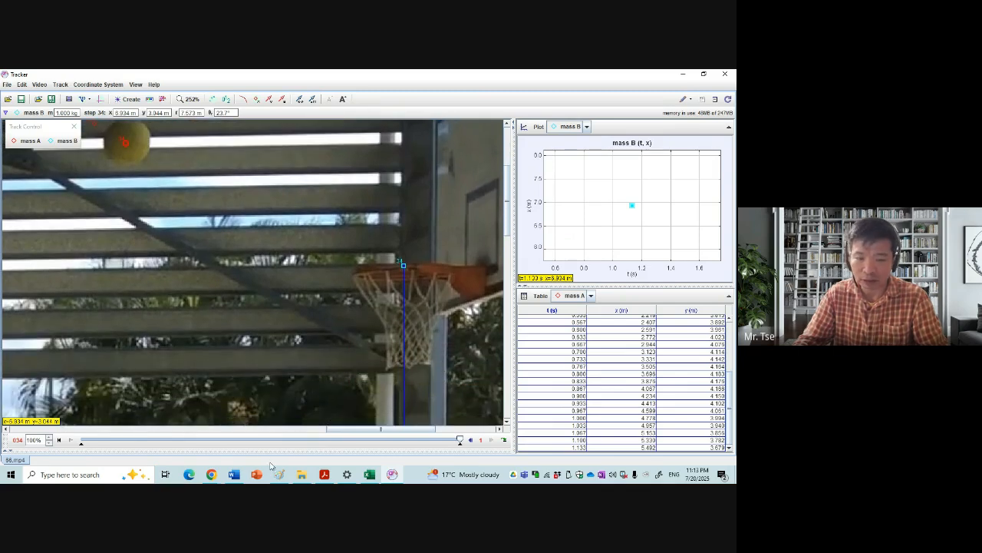
click(235, 475)
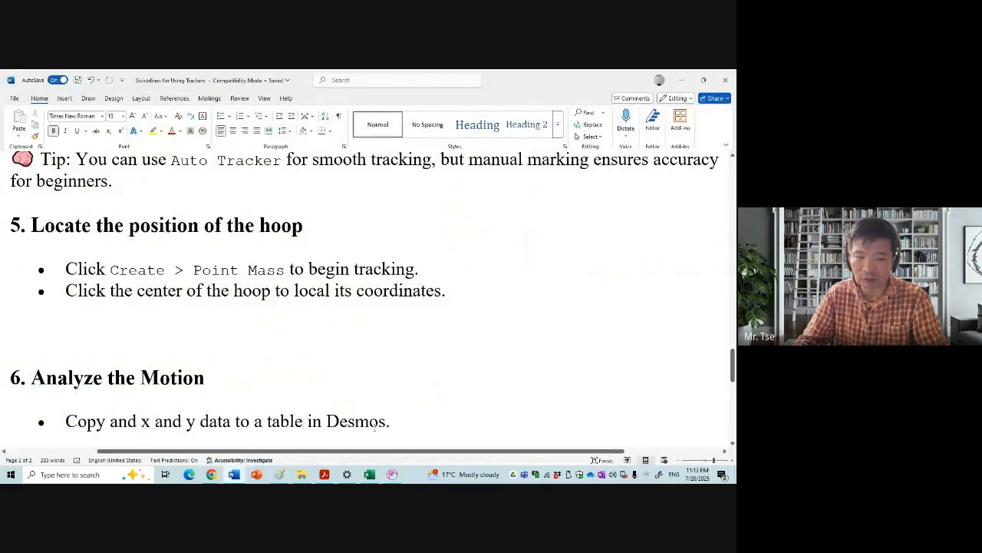
Switch to the blank Excel workbook, close the document recovery list and select cell A1
scroll(555, 375, down, 5)
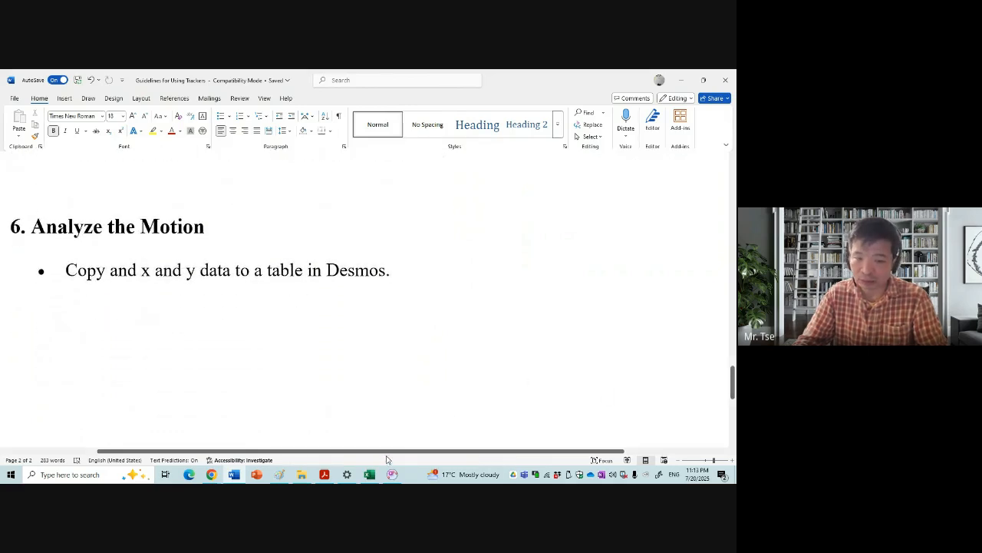
mouse_move(367, 477)
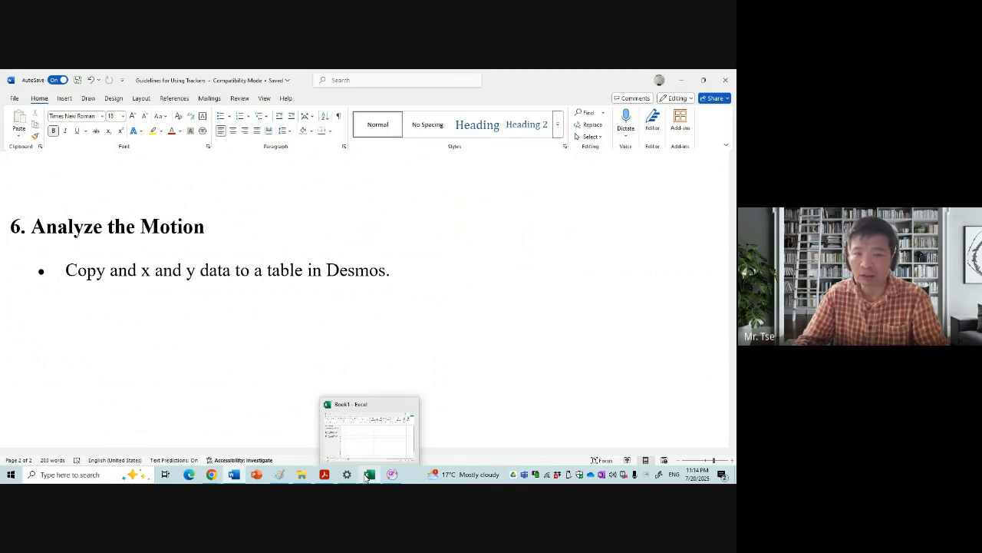
click(368, 475)
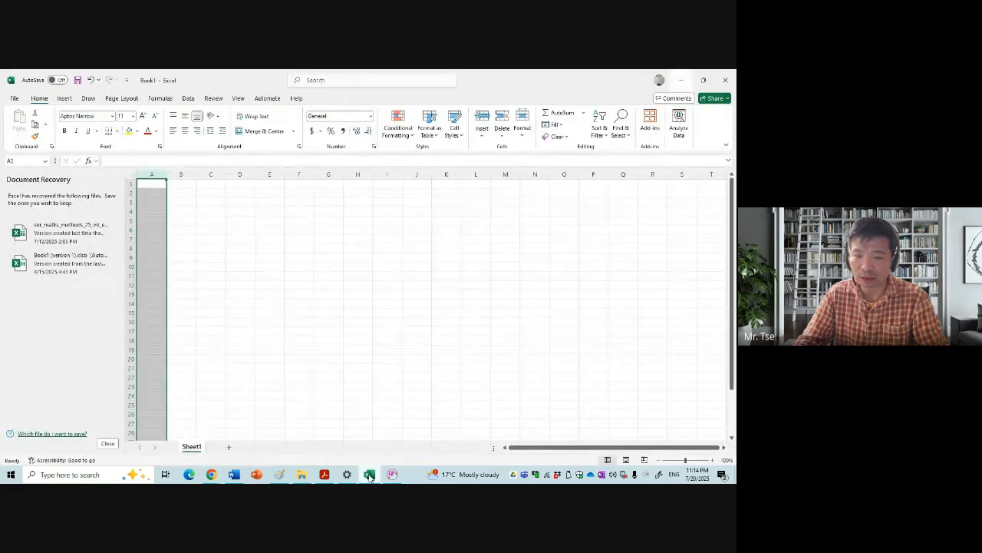
click(108, 443)
click(232, 212)
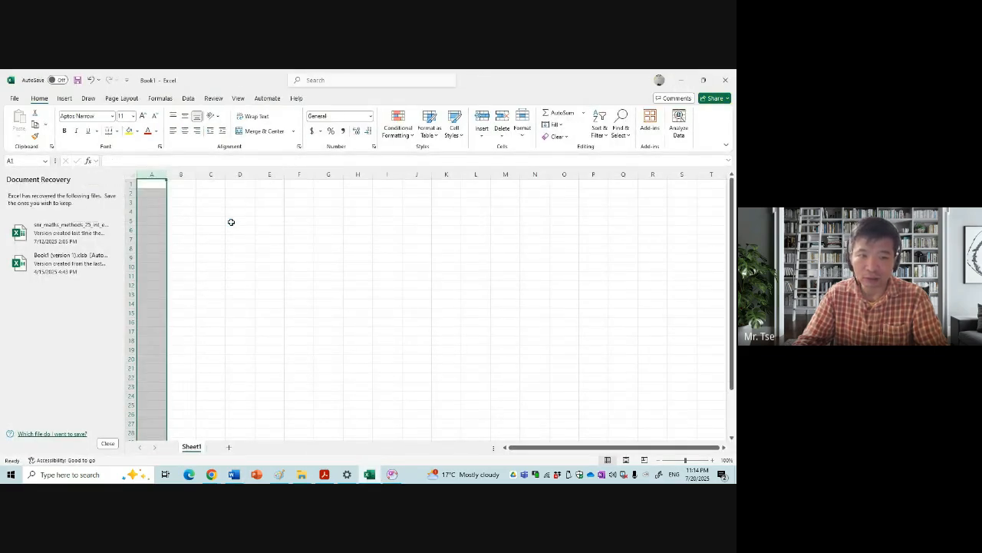
click(125, 261)
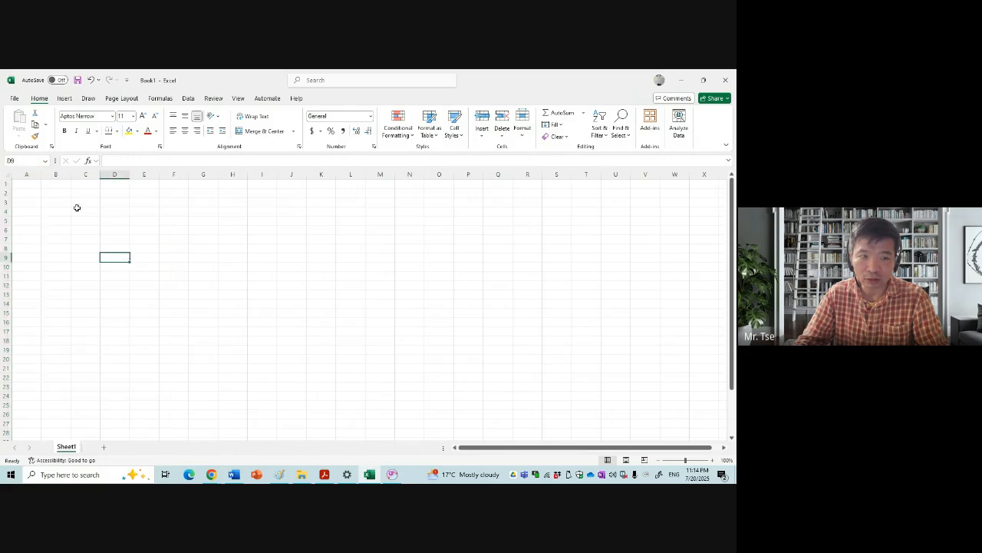
click(33, 186)
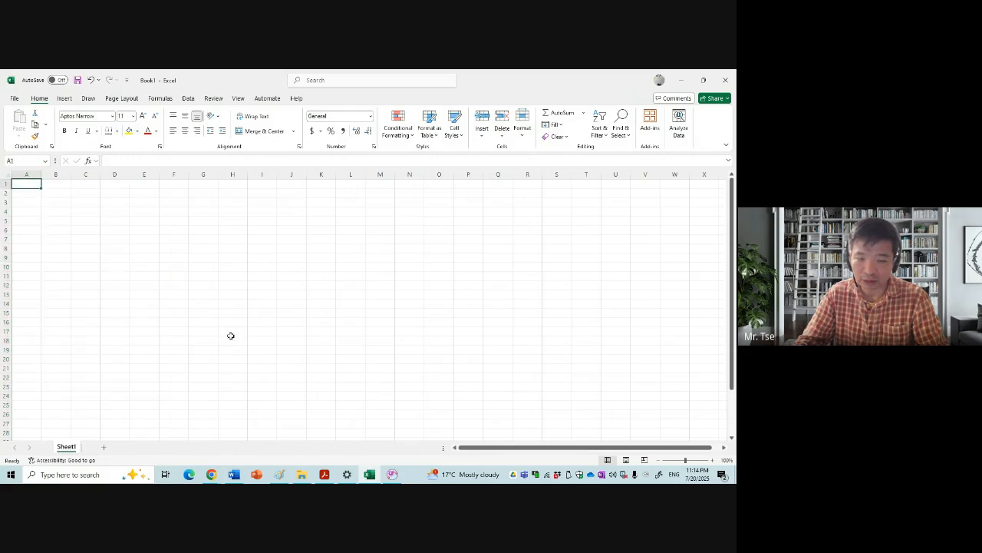
Switch to Tracker and copy mass A's x and y values from 0.133 s to 1.100 s, as formatted
click(392, 475)
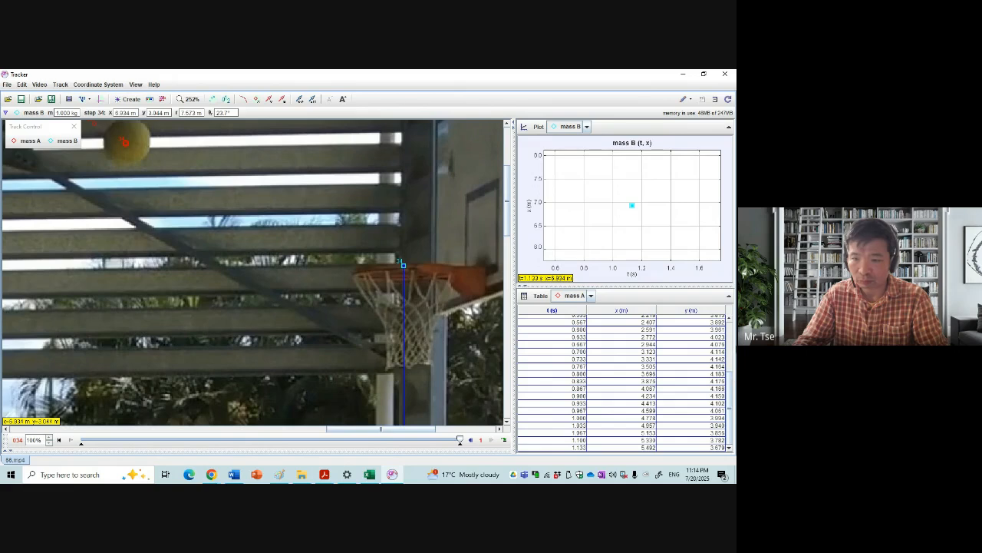
click(618, 322)
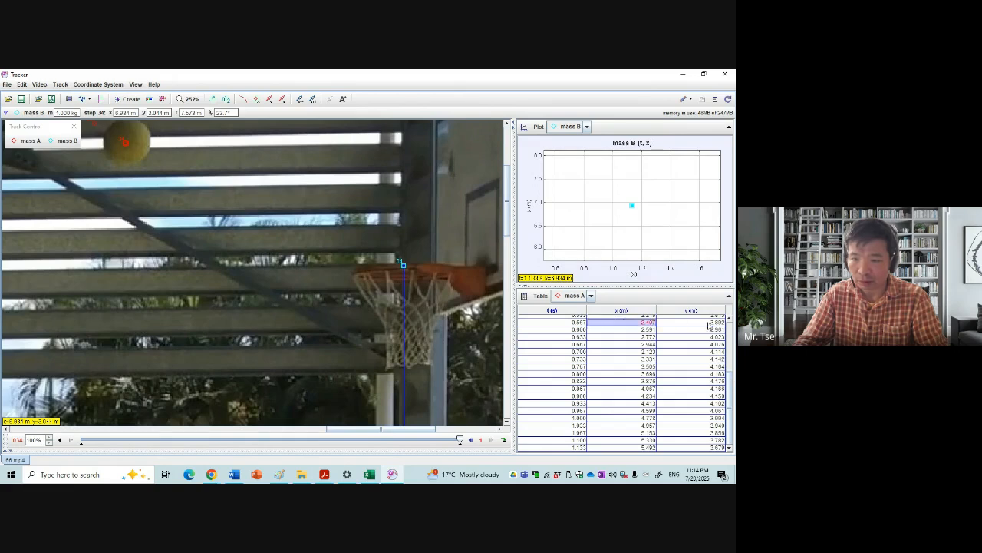
scroll(730, 319, up, 3)
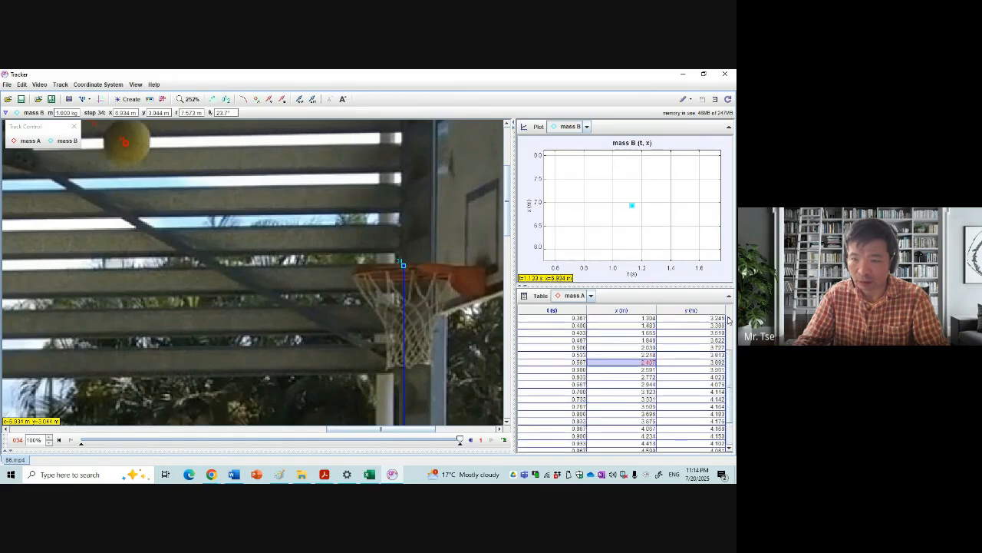
scroll(730, 320, up, 2)
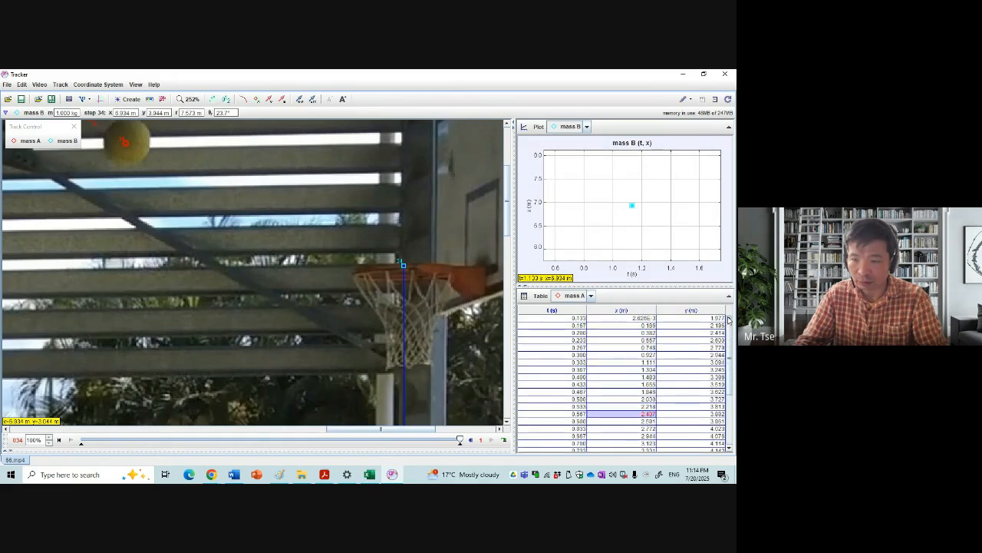
click(627, 318)
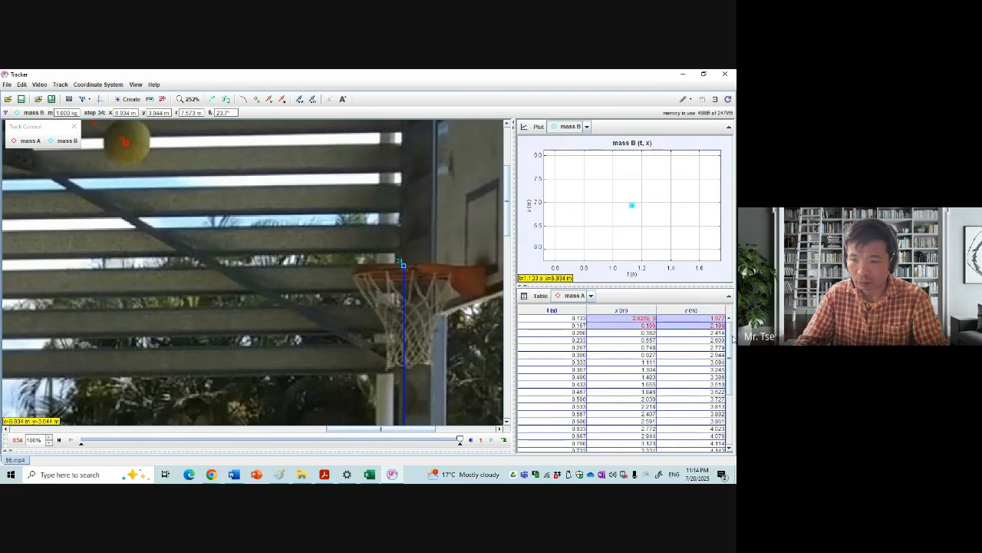
drag(625, 318, 700, 466)
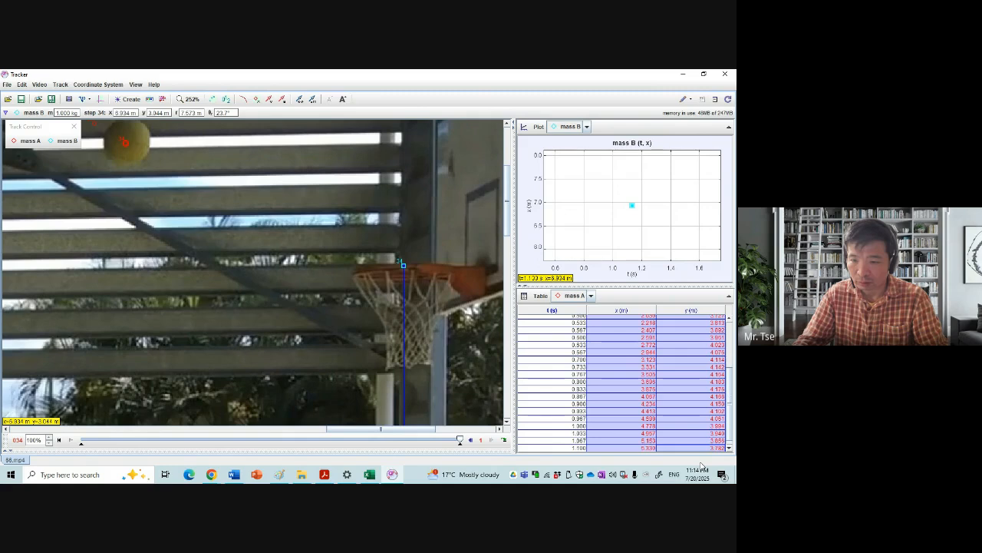
right_click(620, 368)
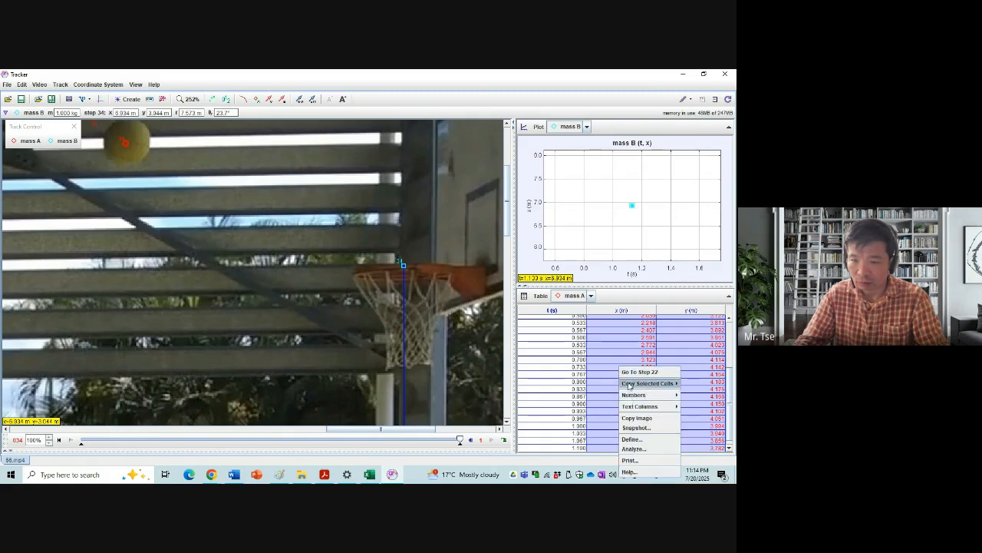
mouse_move(631, 384)
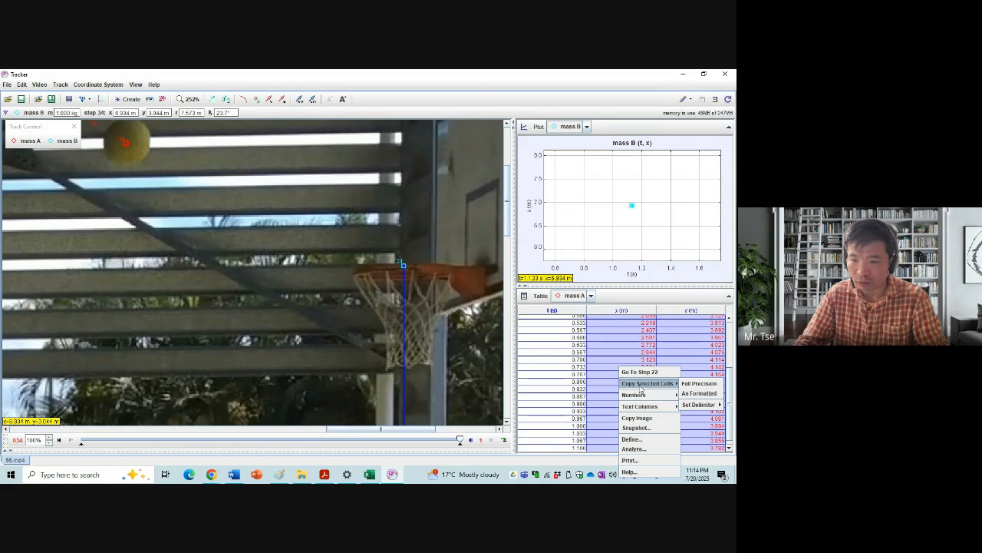
click(688, 394)
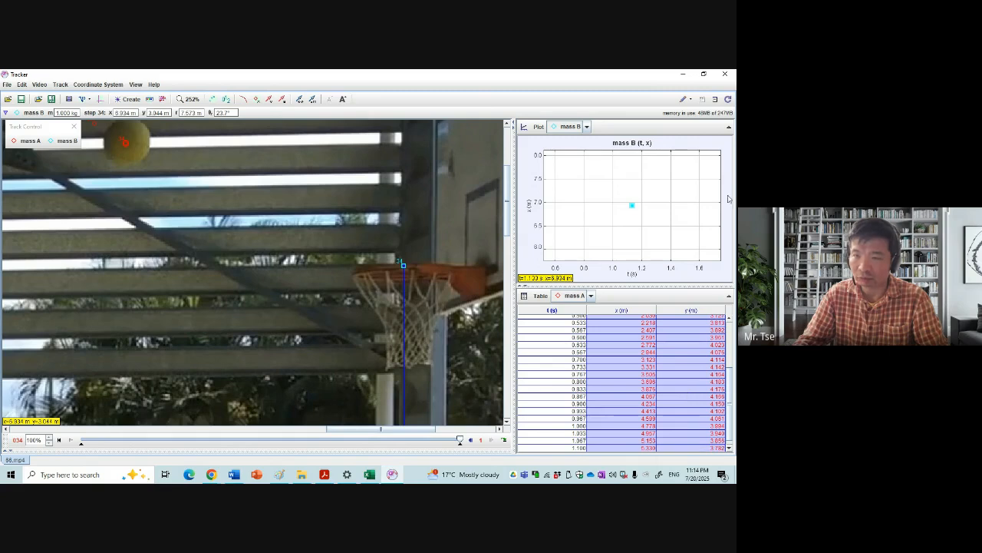
Return to Excel, paste the copied mass A data at cell A1 and look through the pasted rows
click(682, 74)
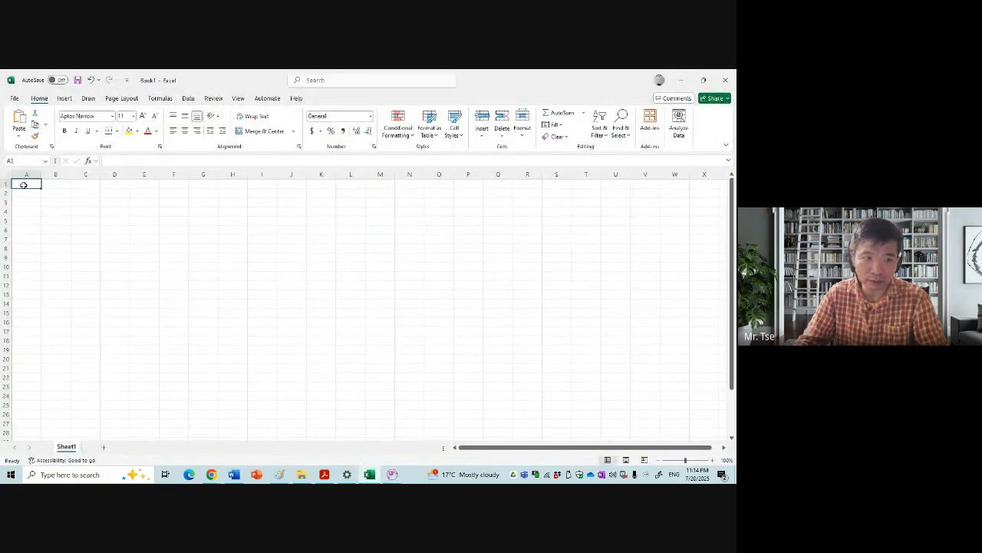
right_click(25, 184)
click(47, 241)
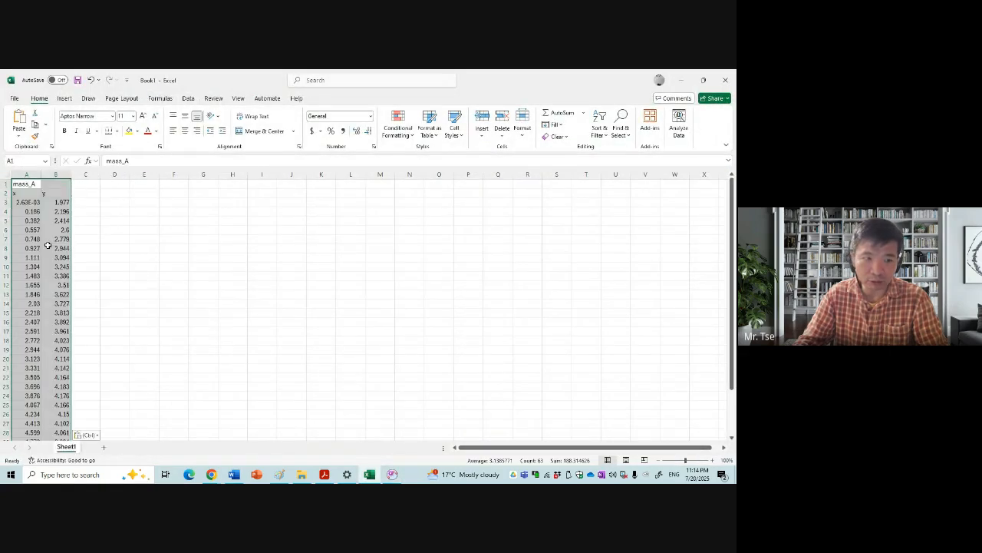
click(105, 258)
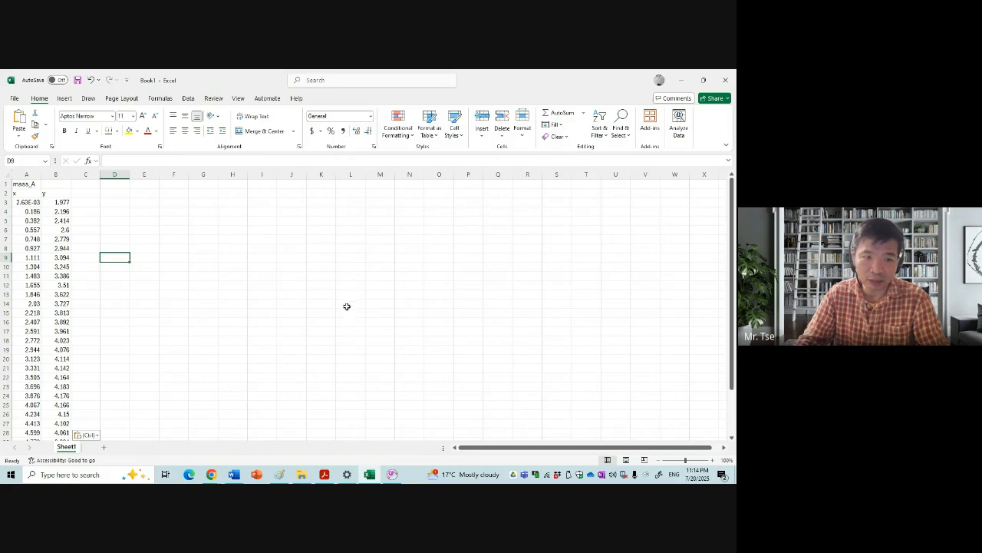
drag(732, 281, 733, 253)
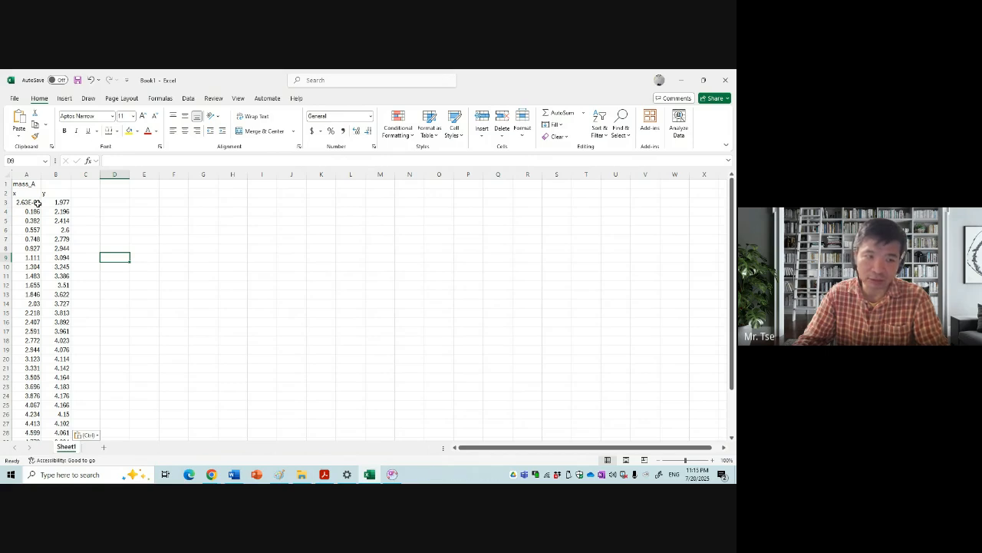
Set the first x value in cell A3 to 0
click(36, 202)
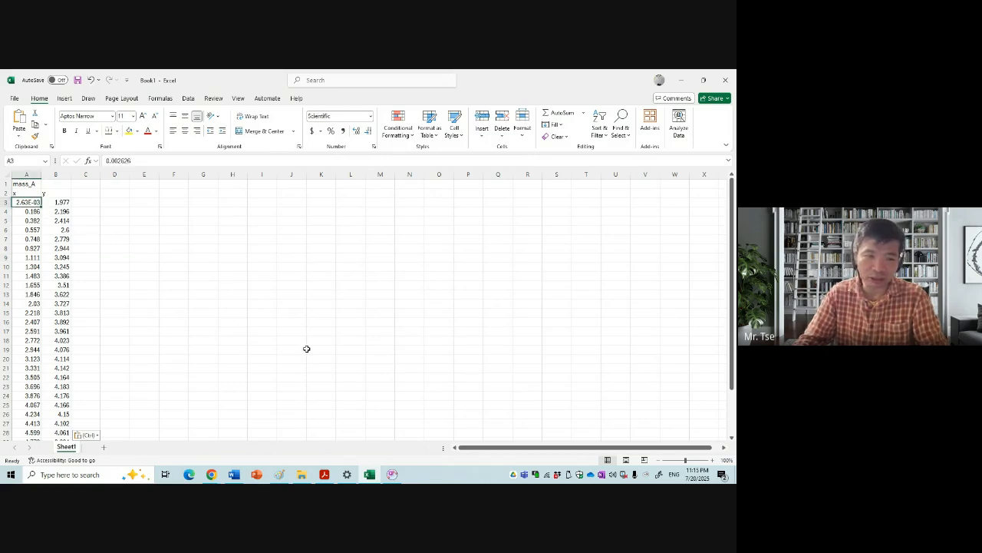
text(0)
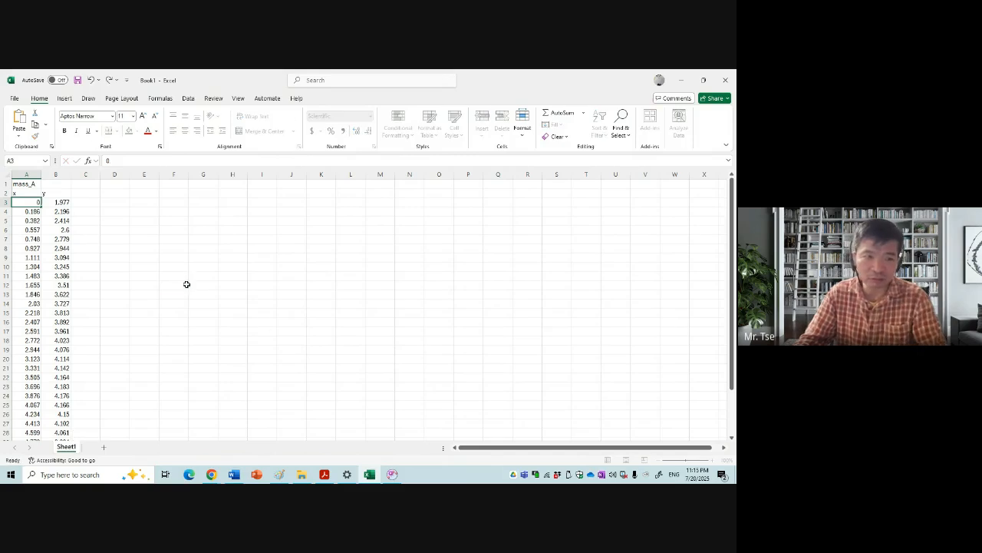
drag(187, 284, 192, 285)
click(241, 298)
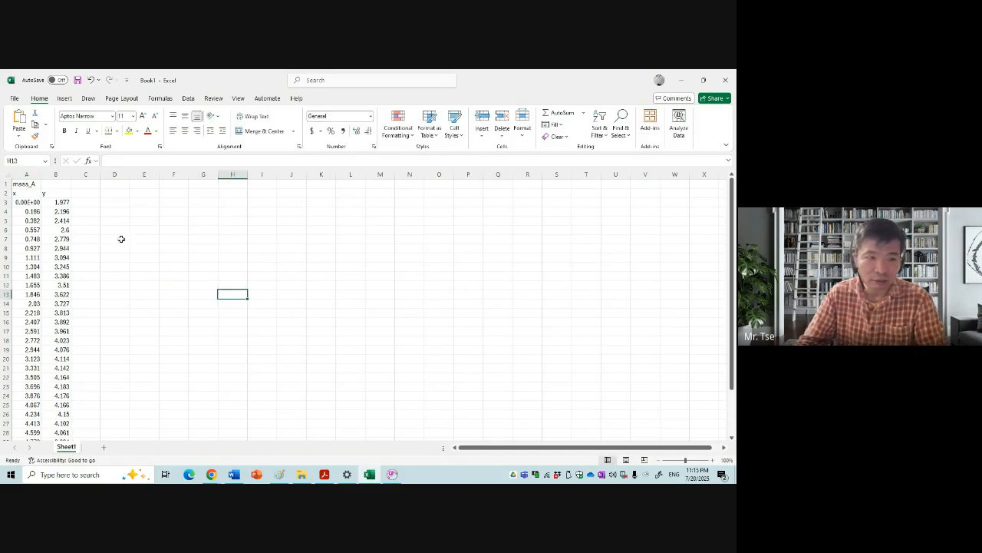
Format the x and y values in A3:B32 as Number with 3 decimal places
click(20, 202)
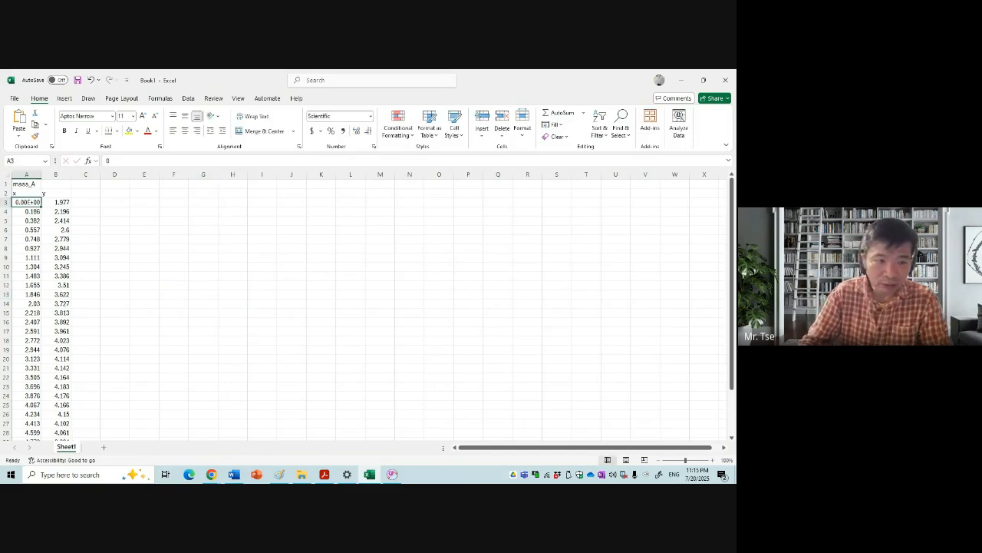
drag(35, 202, 66, 406)
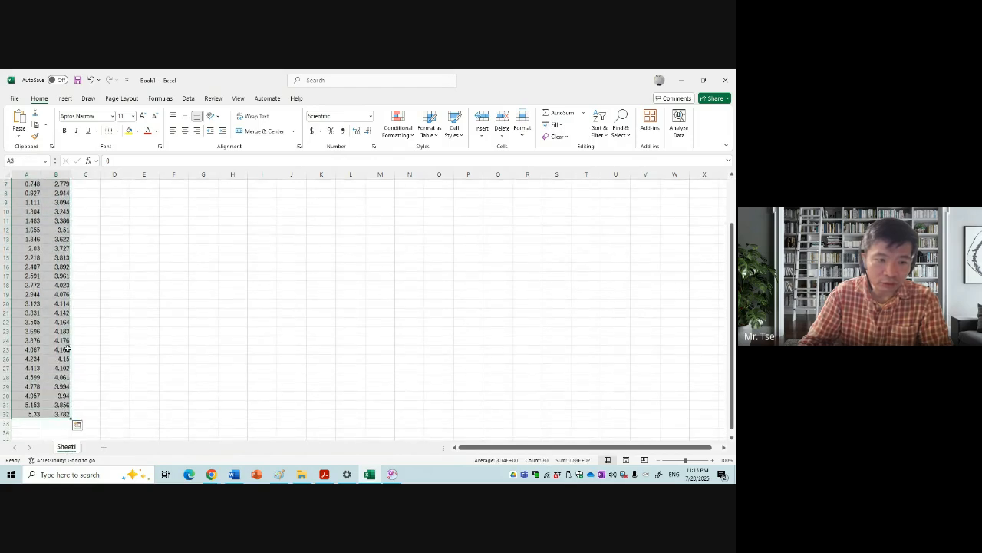
right_click(68, 418)
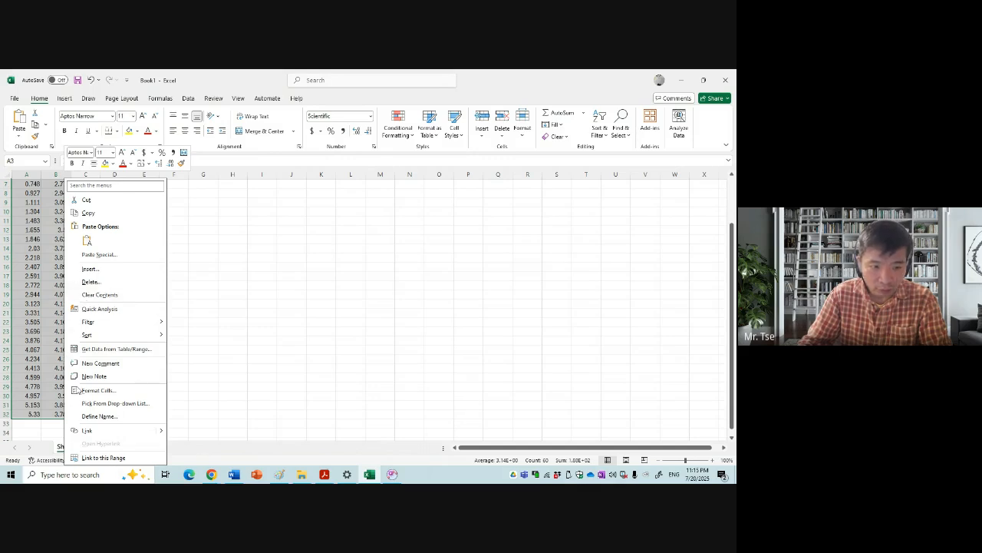
mouse_move(79, 339)
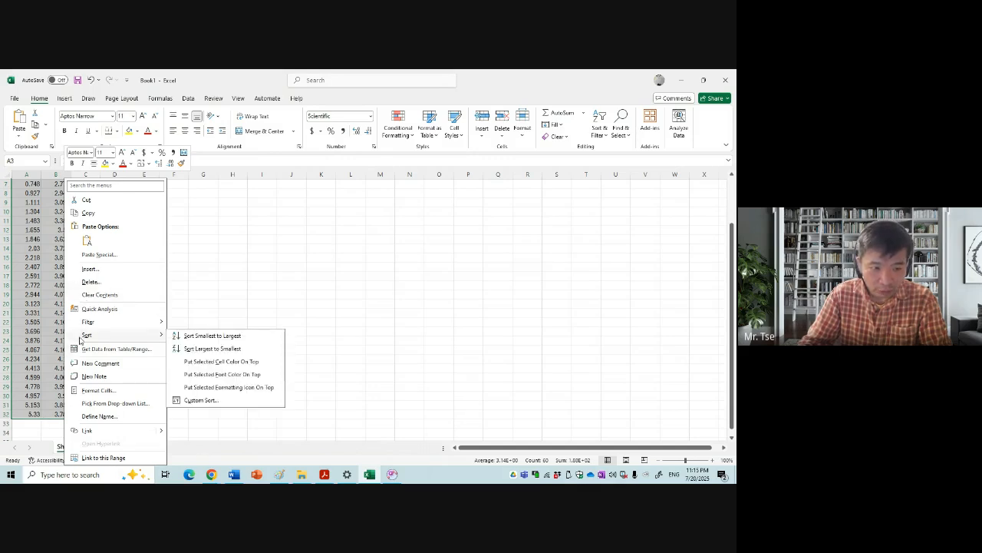
click(113, 391)
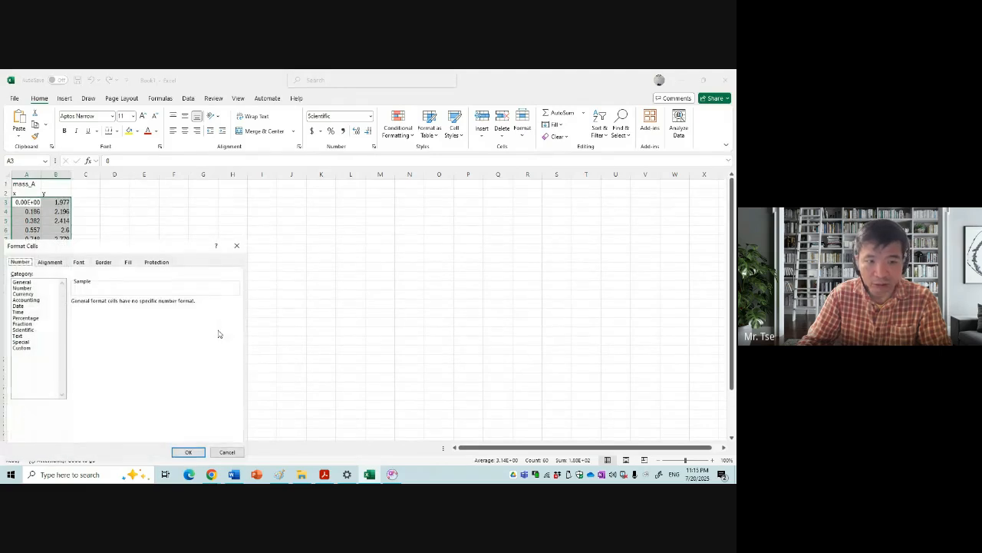
click(23, 287)
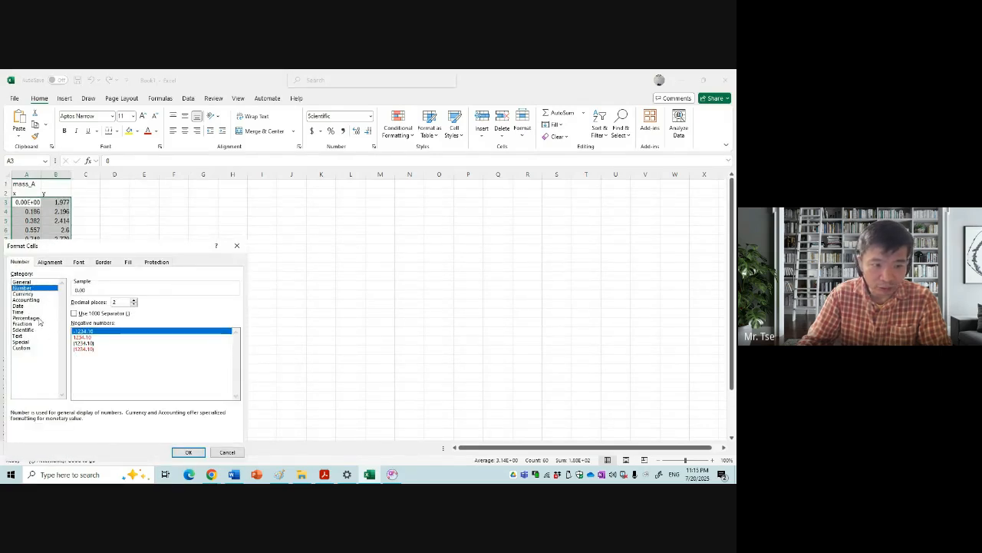
click(135, 300)
click(135, 300)
click(134, 305)
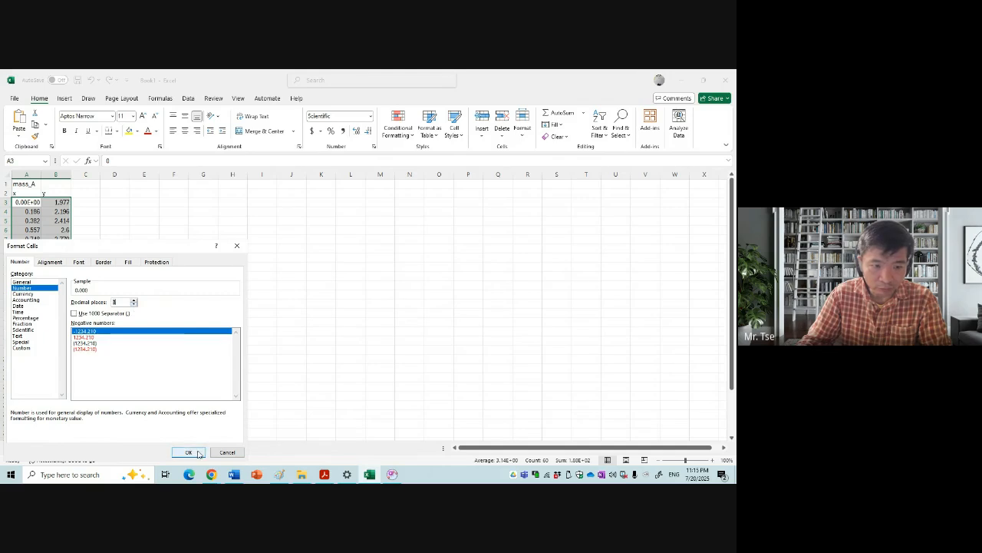
click(190, 452)
click(174, 339)
click(160, 294)
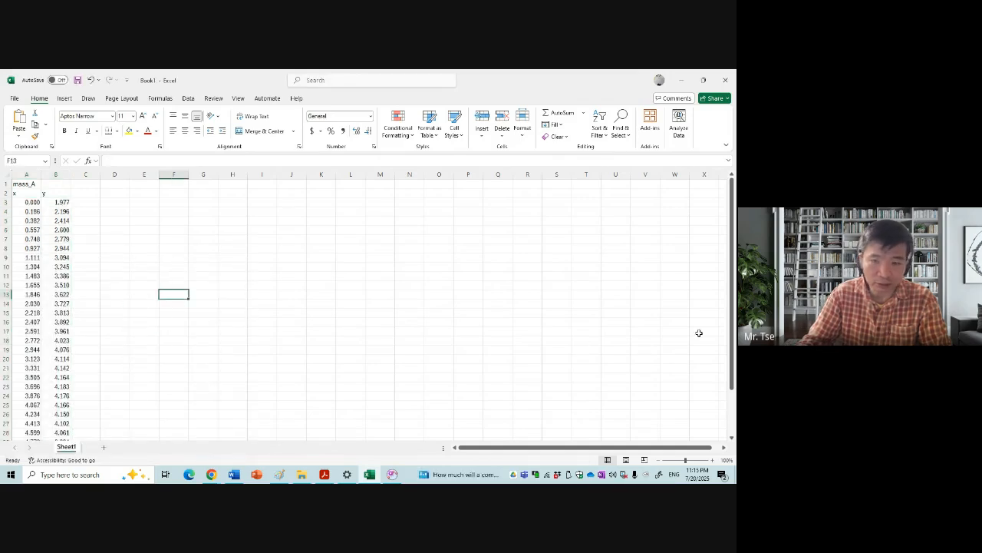
drag(732, 326, 730, 302)
click(285, 296)
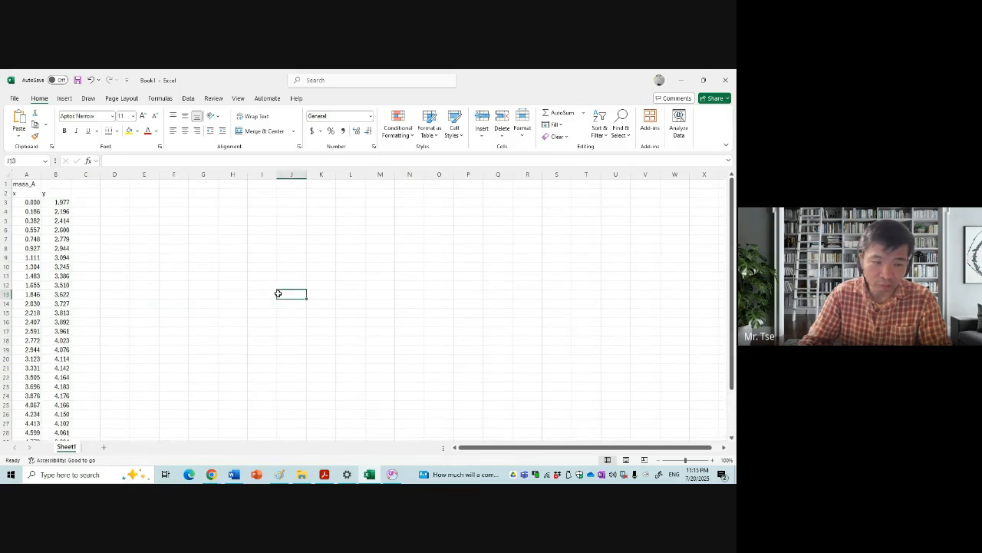
Copy the first x value from cell A3 and switch to the Desmos graphing calculator in Chrome
click(28, 202)
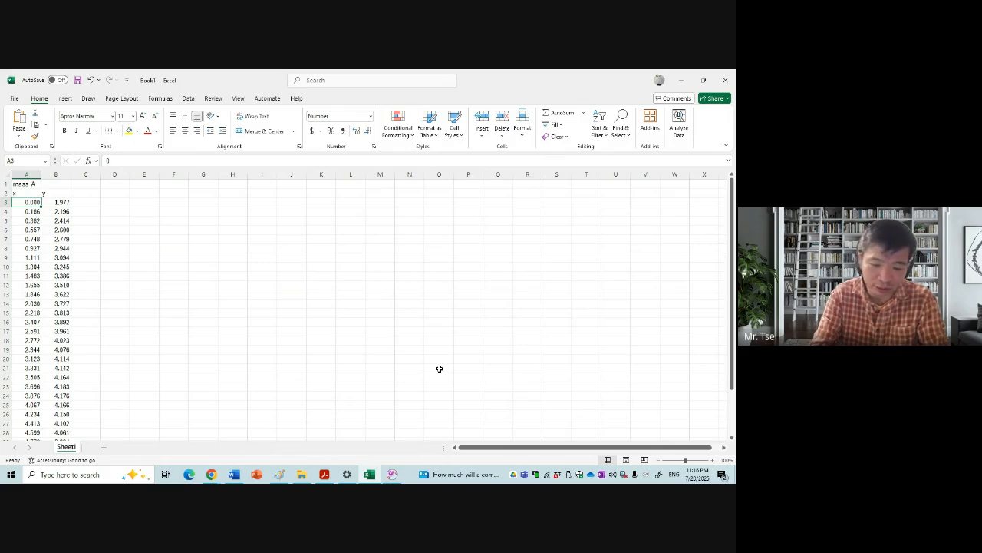
key(ctrl+c)
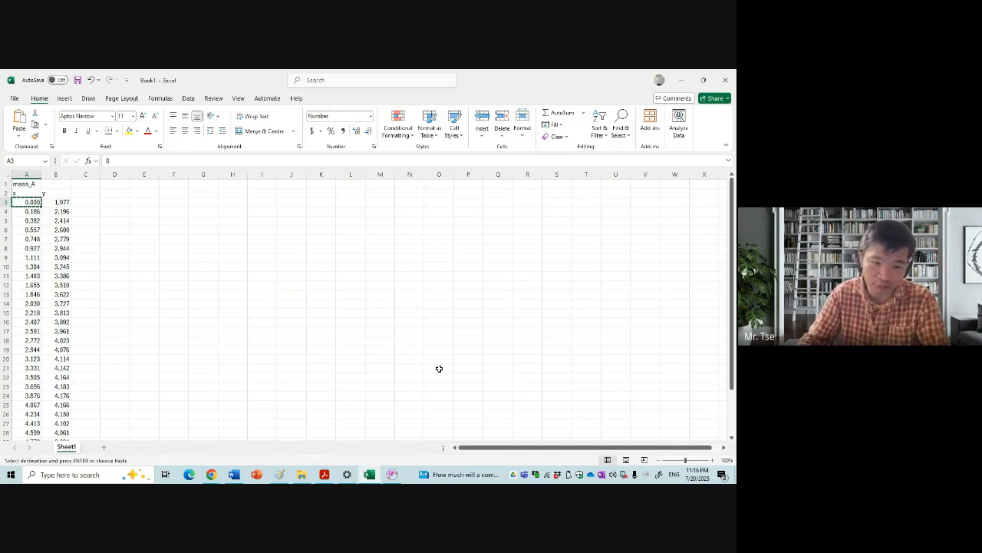
click(211, 474)
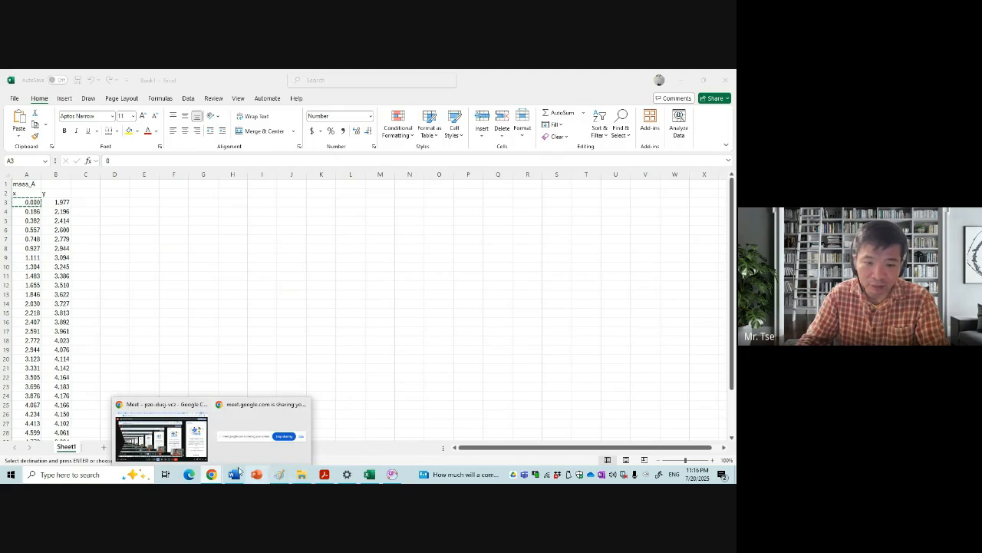
click(206, 444)
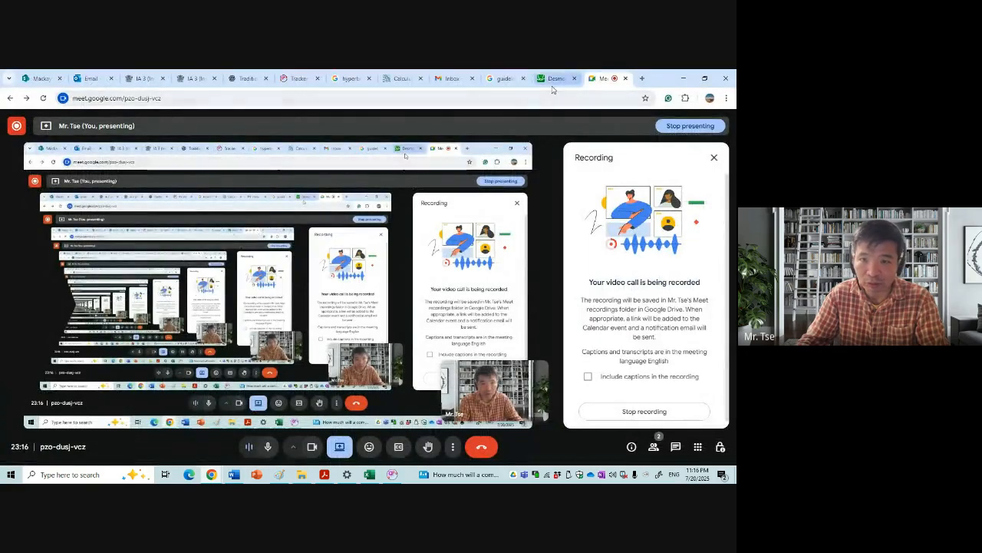
click(552, 86)
drag(70, 195, 10, 198)
key(ctrl+v)
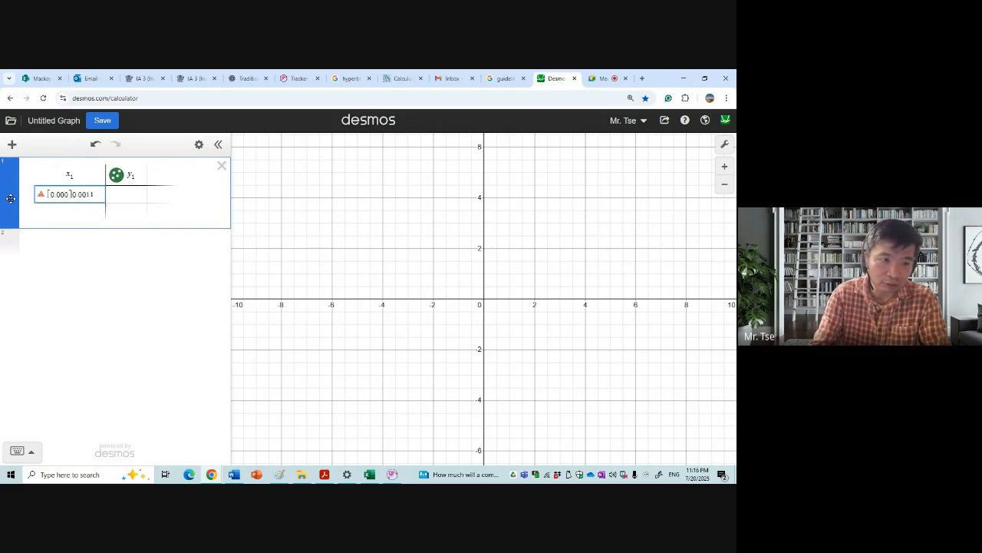
key(BackSpace)
key(BackSpace)
key(BackSpace)
key(BackSpace)
key(BackSpace)
key(BackSpace)
key(BackSpace)
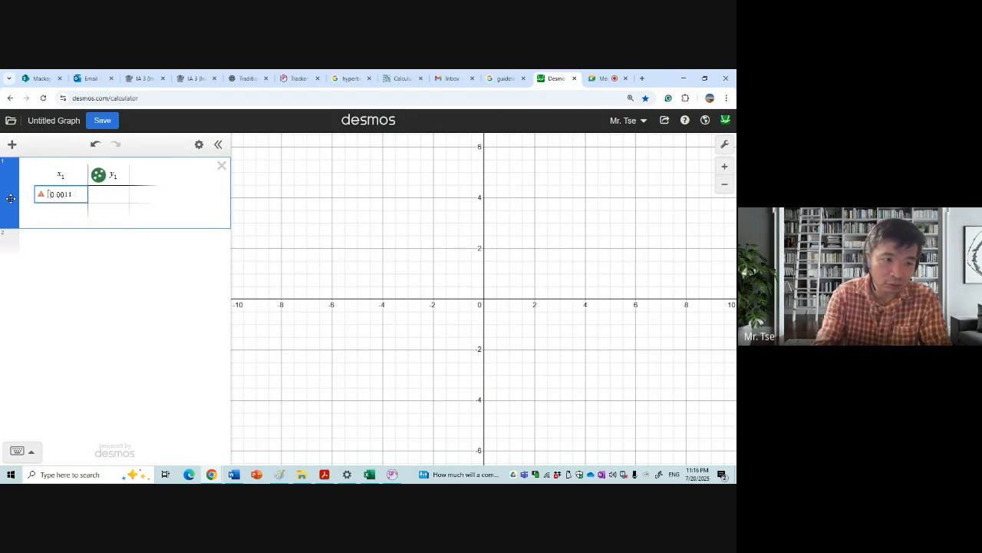
key(Delete)
key(Delete)
key(Delete)
key(Delete)
key(Delete)
key(Delete)
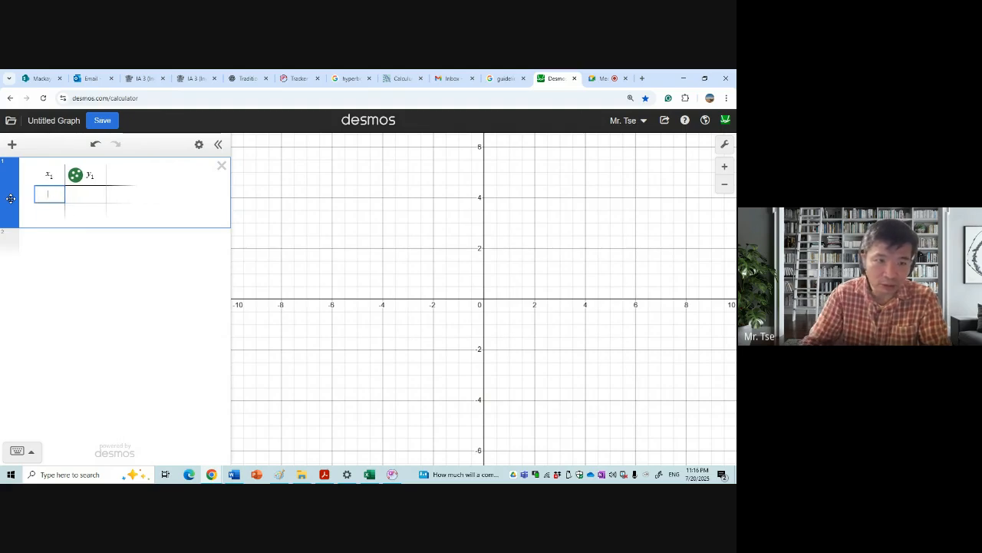
Replace the table with a new empty one and paste the copied x value into its first x₁ cell as 0.000
click(221, 165)
click(12, 145)
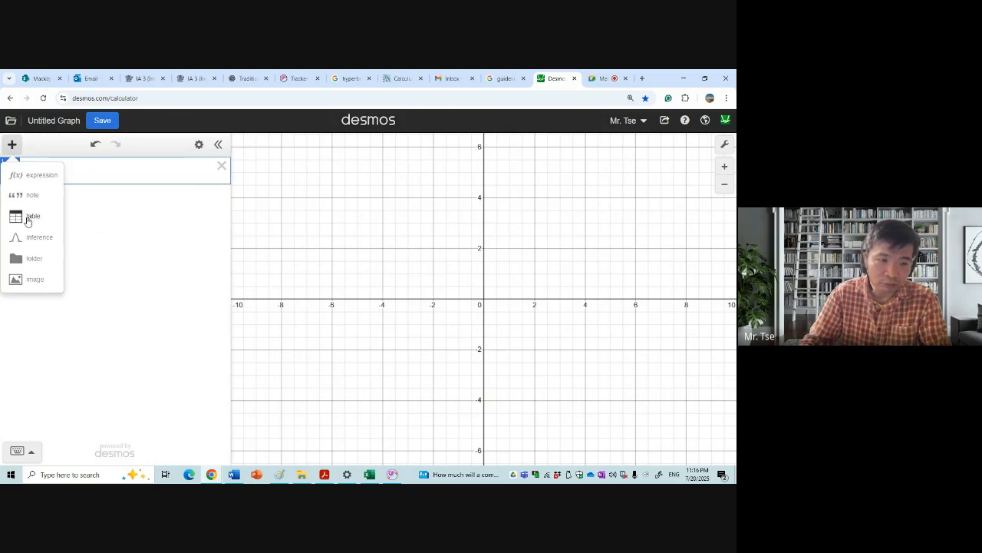
click(27, 219)
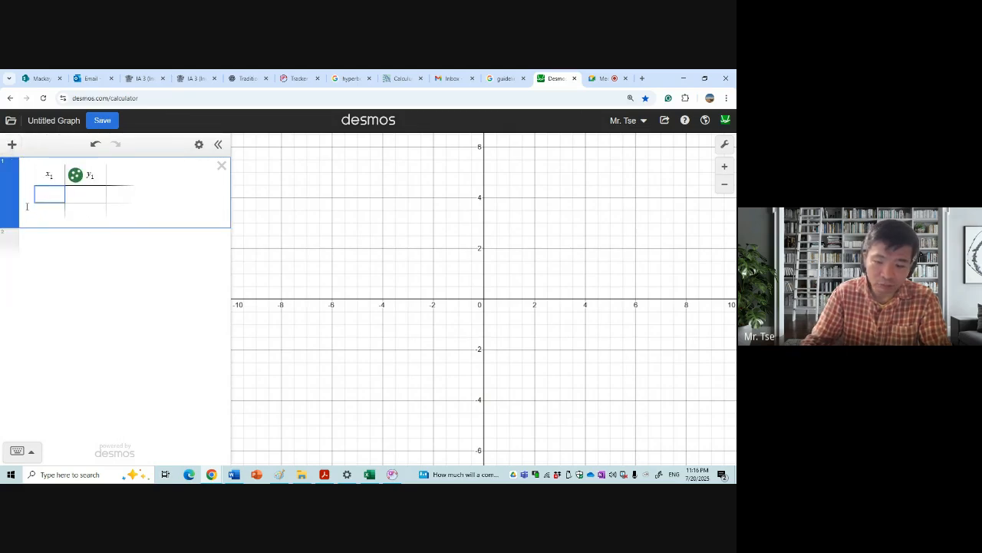
key(ctrl+v)
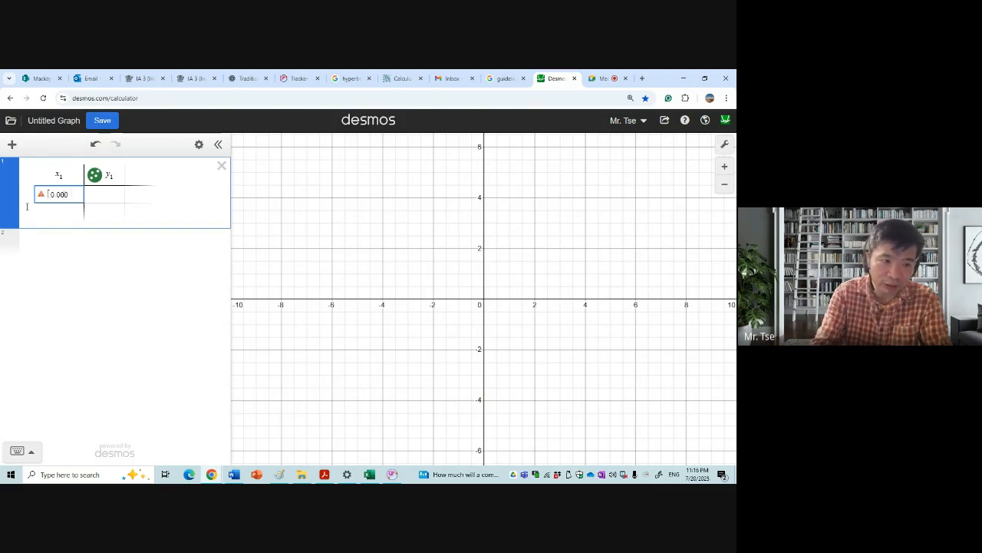
key(BackSpace)
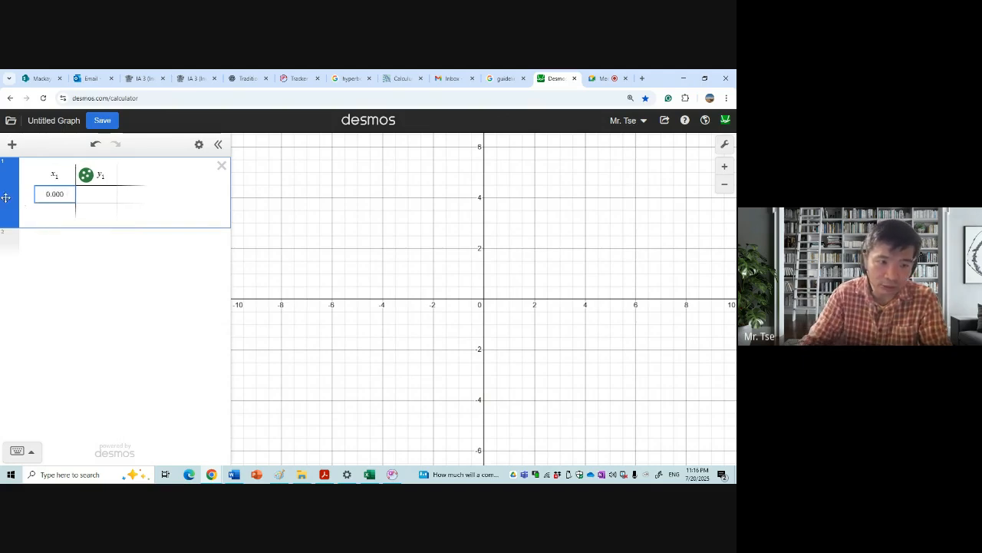
key(Tab)
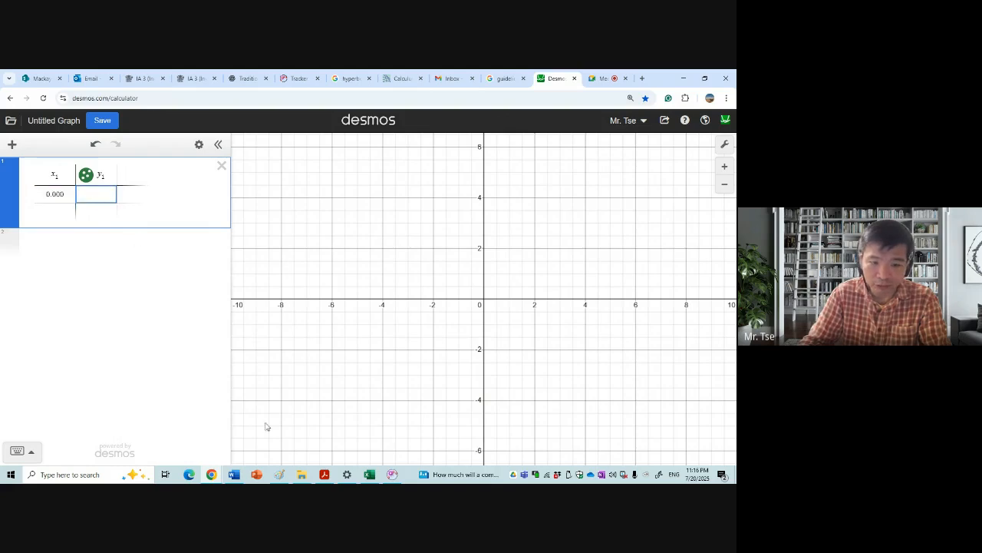
Copy the first y value from cell B3 in Excel and paste it into the first y₁ cell in Desmos as 1.977
click(367, 475)
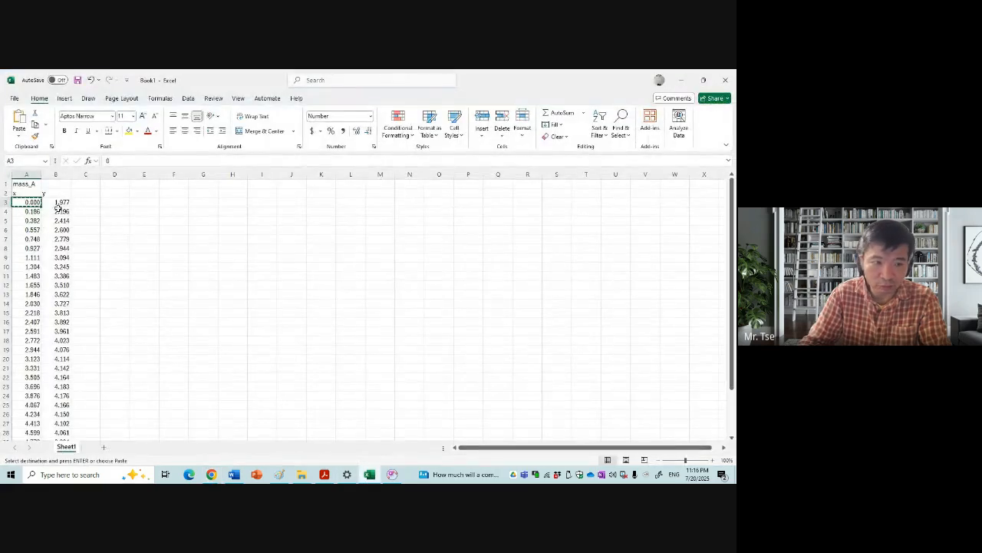
key(Right)
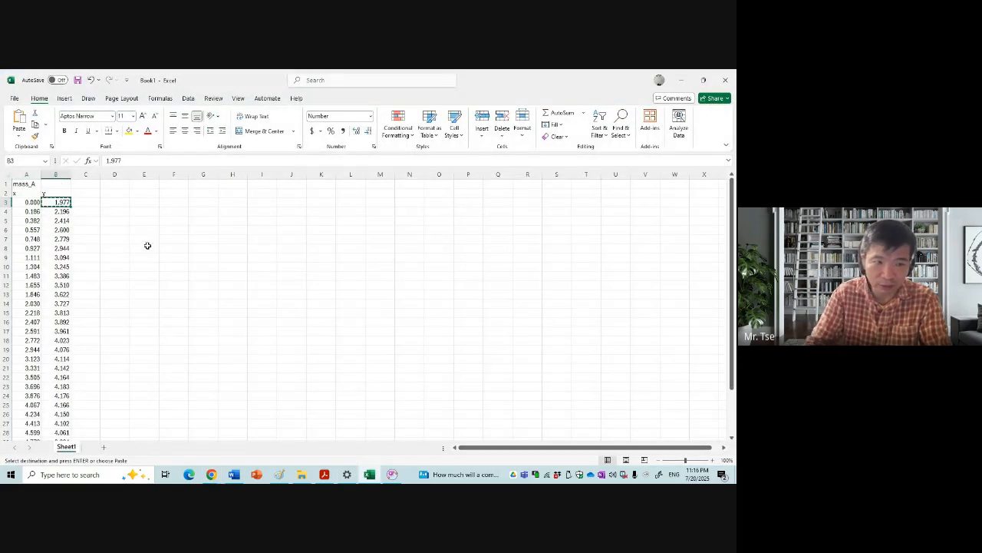
click(681, 80)
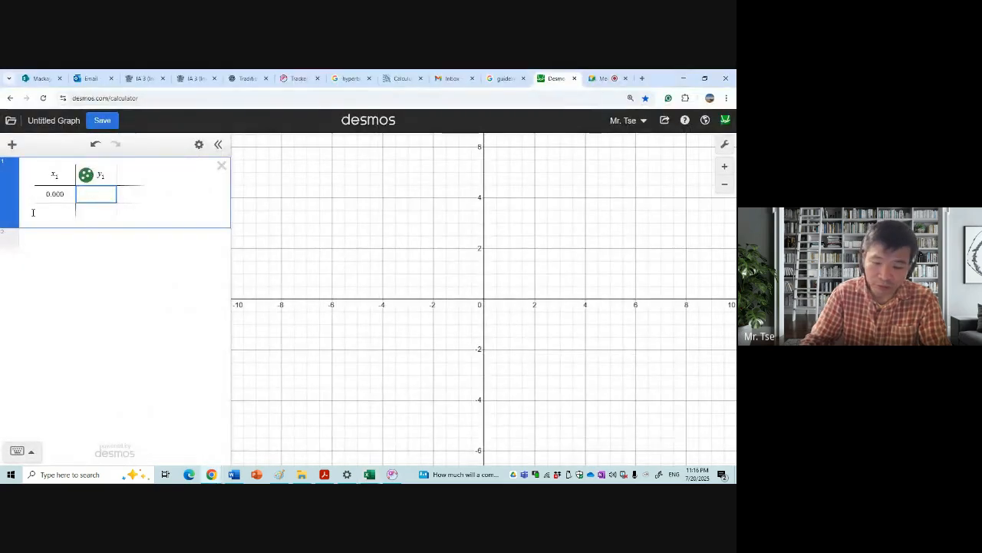
key(ctrl+v)
key(BackSpace)
key(BackSpace)
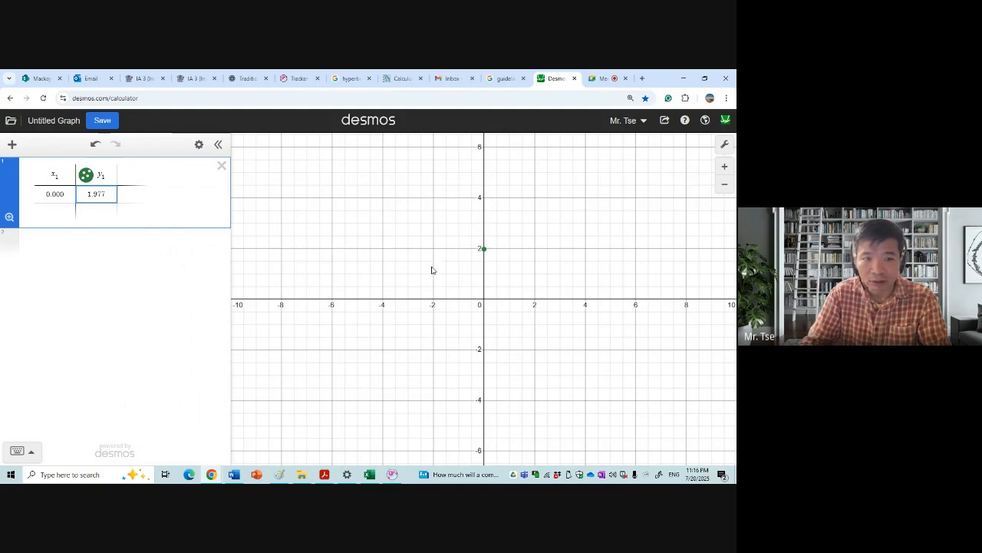
click(331, 254)
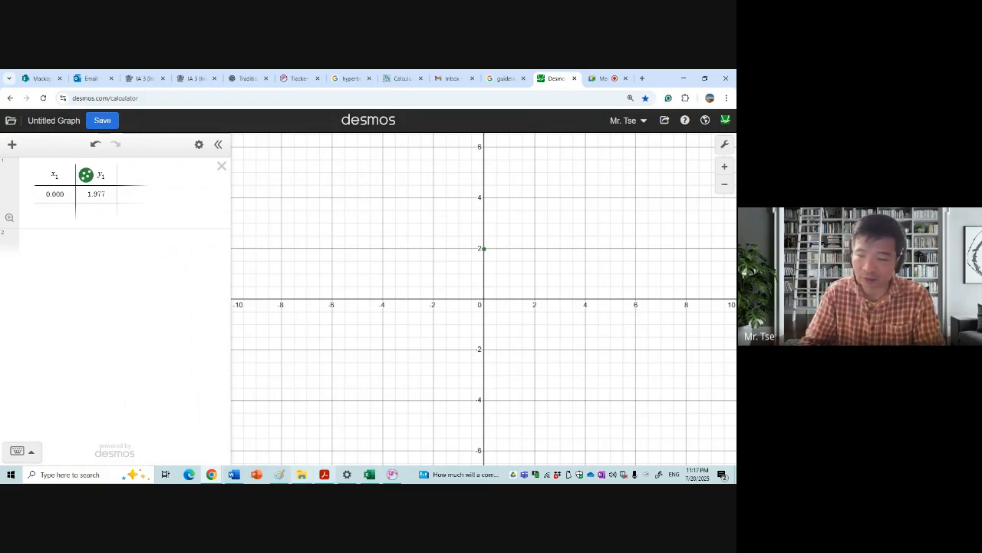
mouse_move(375, 474)
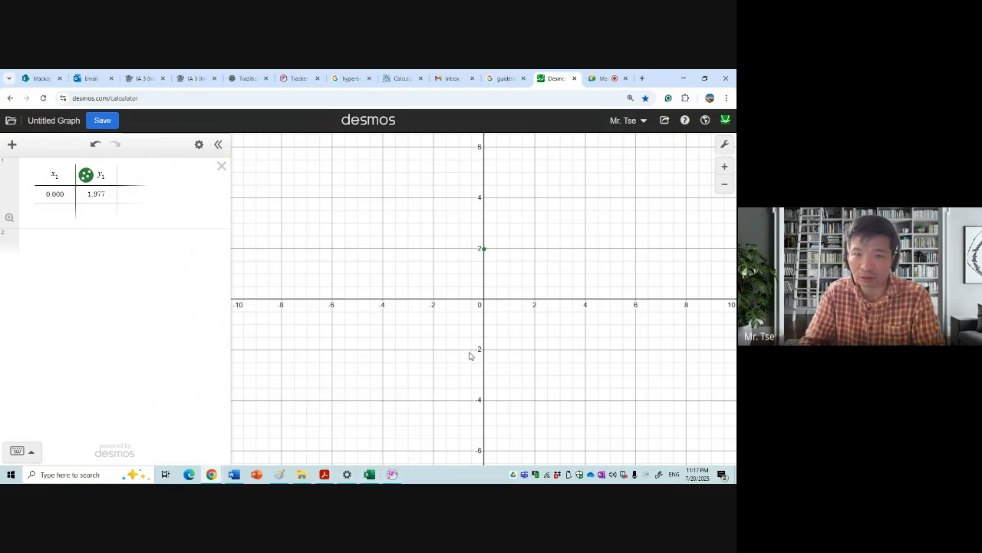
click(392, 473)
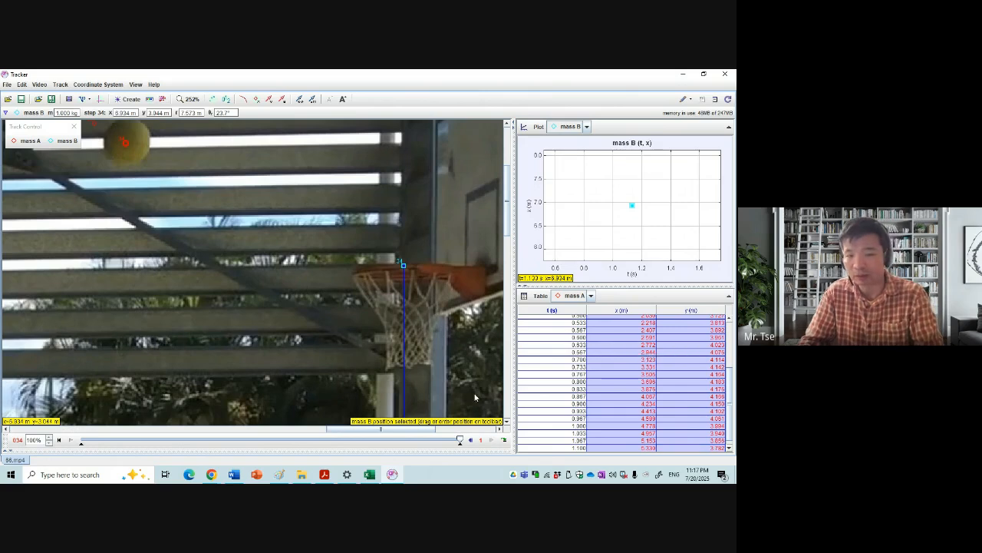
mouse_move(216, 478)
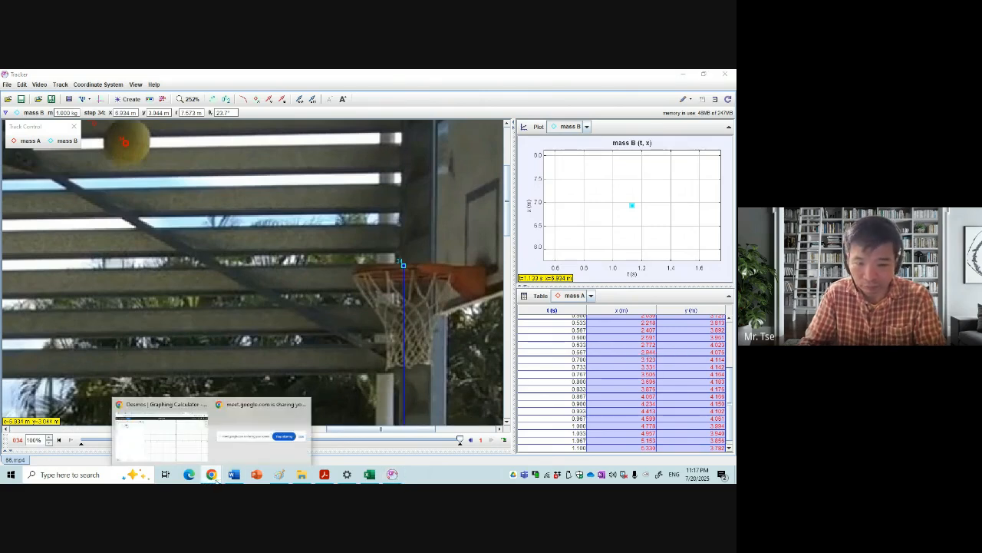
click(184, 436)
click(603, 80)
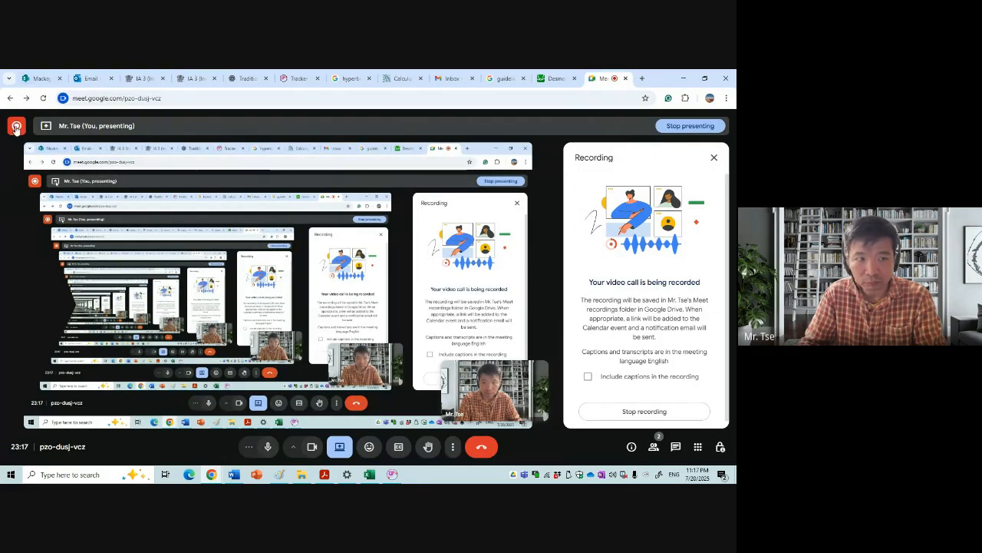
mouse_move(16, 126)
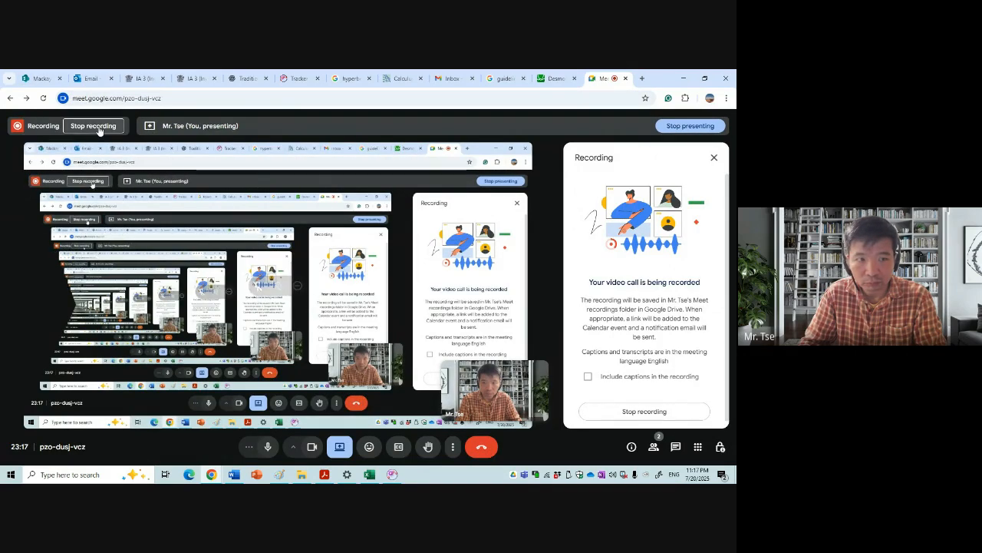